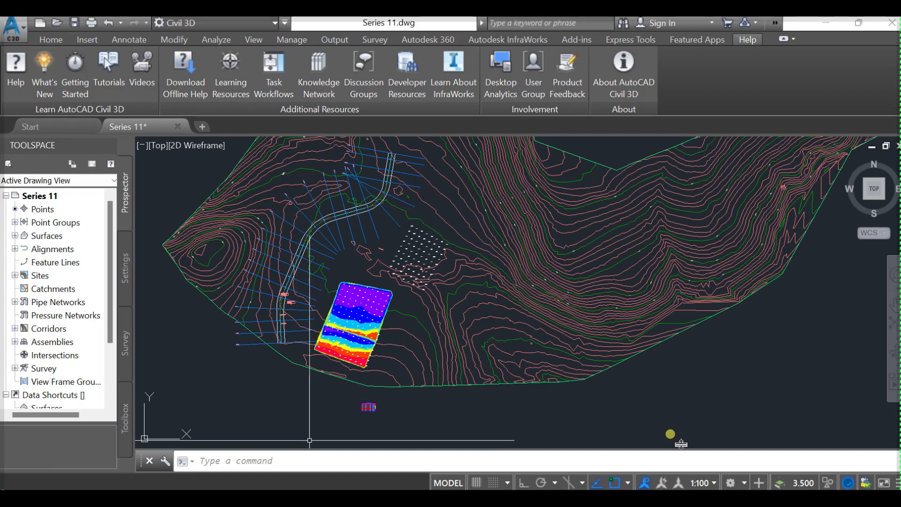
Select the road alignment's centreline at the bend and open the Add Labels settings for it.
mouse_move(362, 314)
middle_mouse_down()
mouse_move(484, 303)
mouse_move(415, 337)
middle_mouse_up()
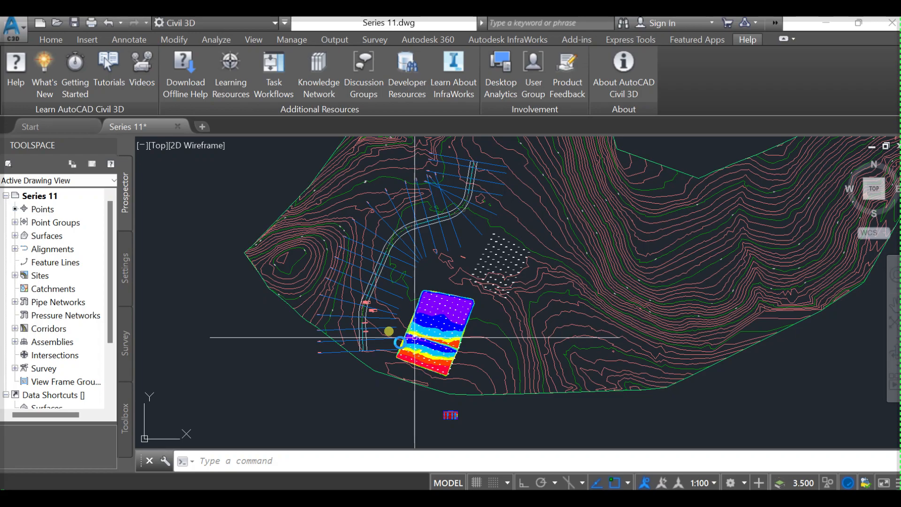
scroll(362, 316, "up", 4)
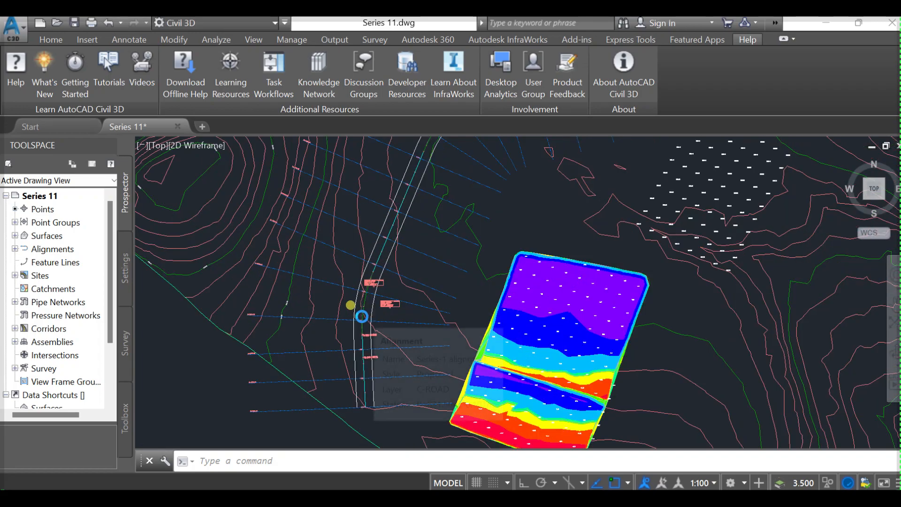
scroll(362, 316, "up", 1)
scroll(362, 316, "down", 4)
middle_click_drag(431, 274, 390, 358)
scroll(367, 309, "up", 4)
mouse_move(391, 246)
middle_mouse_down()
mouse_move(378, 268)
mouse_move(353, 281)
middle_mouse_up()
scroll(352, 255, "up", 2)
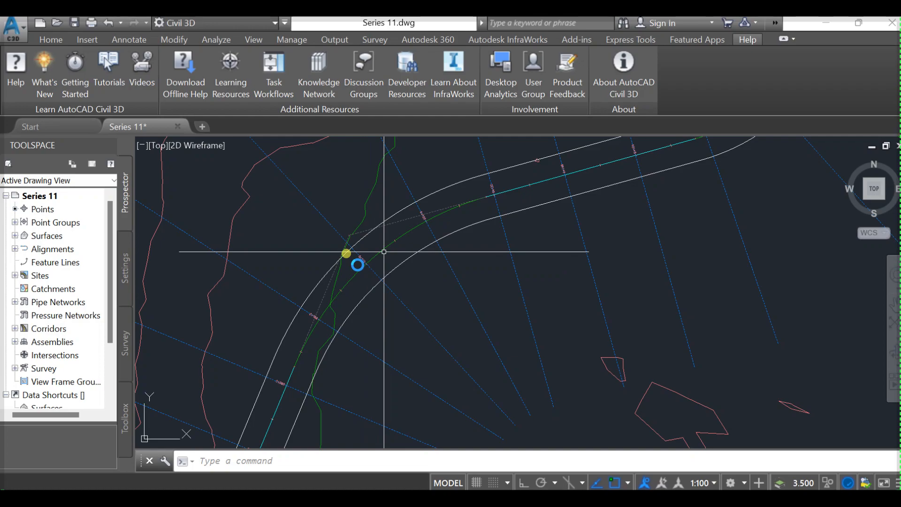
left_click(351, 257)
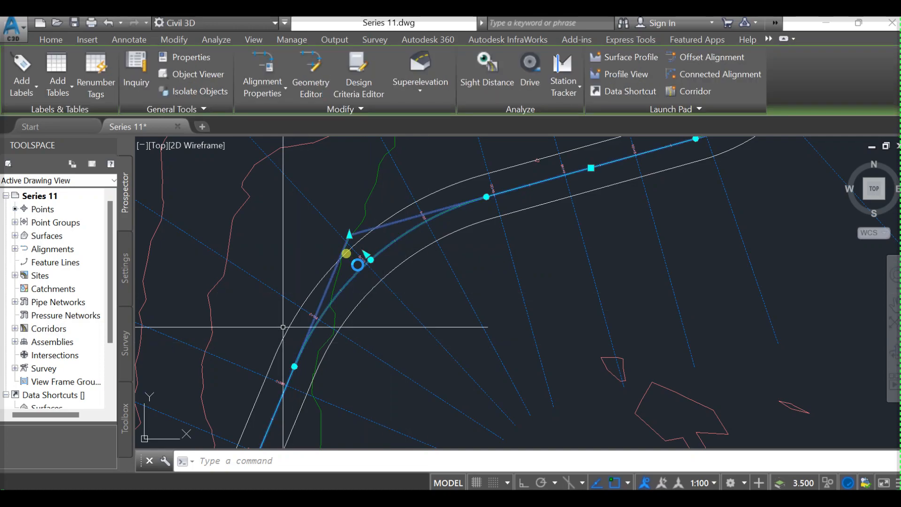
scroll(366, 277, "down", 3)
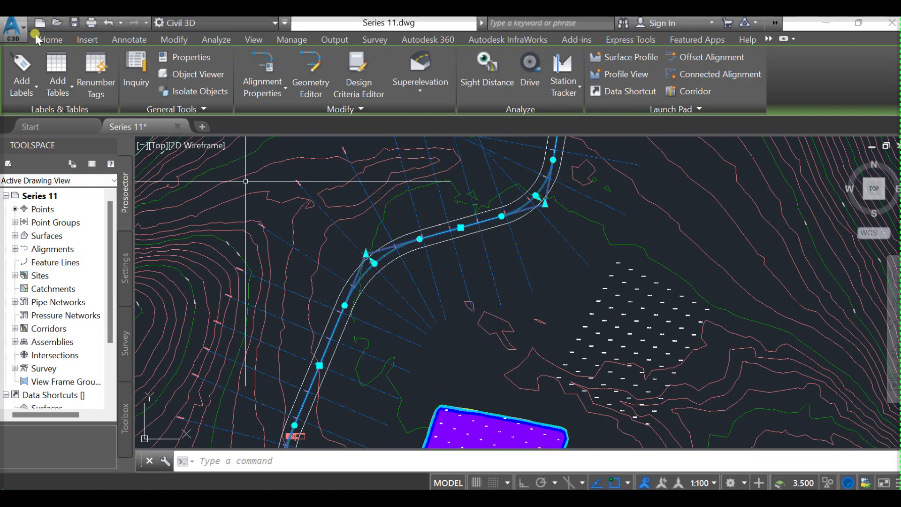
left_click(22, 89)
left_click(41, 117)
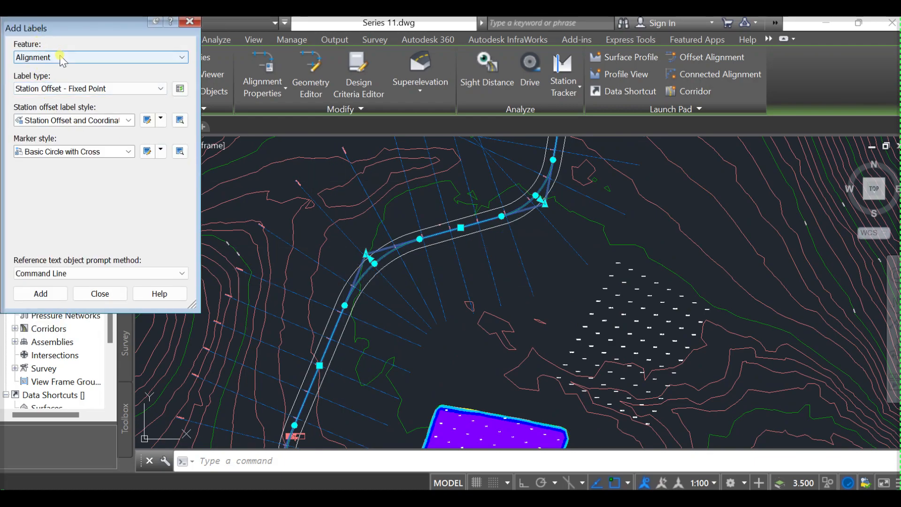
Add a Station Offset label at about station 0+115, about 21 m to the right of the road alignment's bend.
left_click(132, 90)
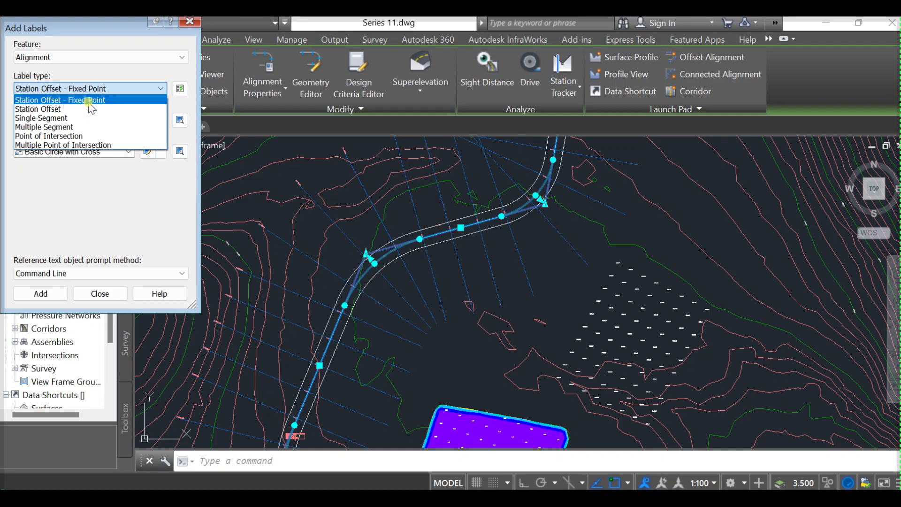
left_click(52, 108)
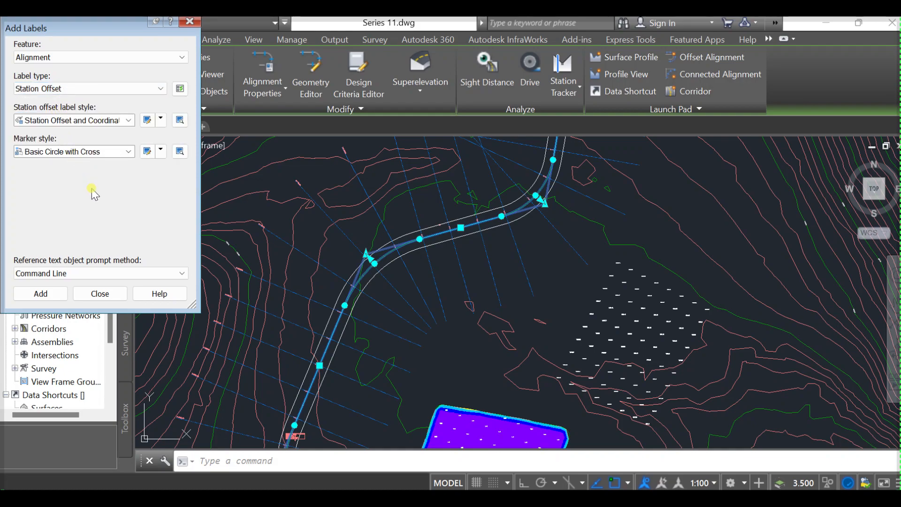
left_click(40, 294)
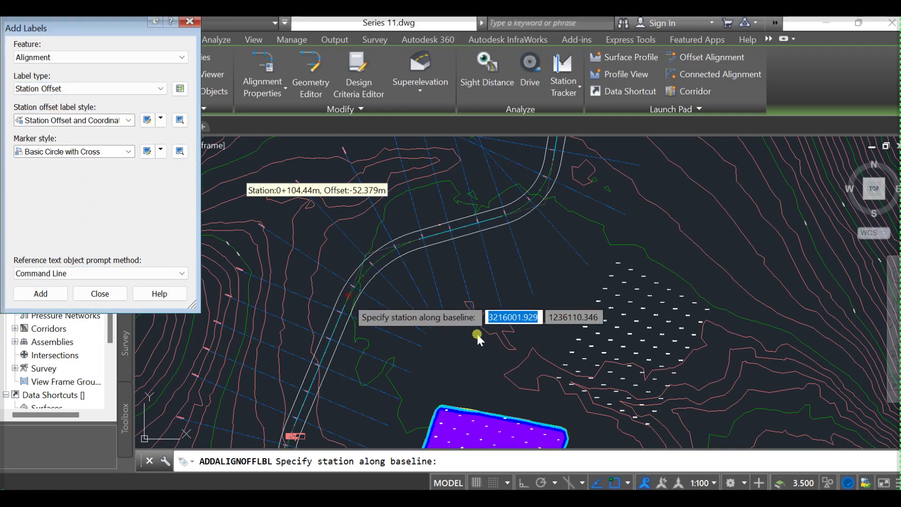
scroll(409, 293, "up", 5)
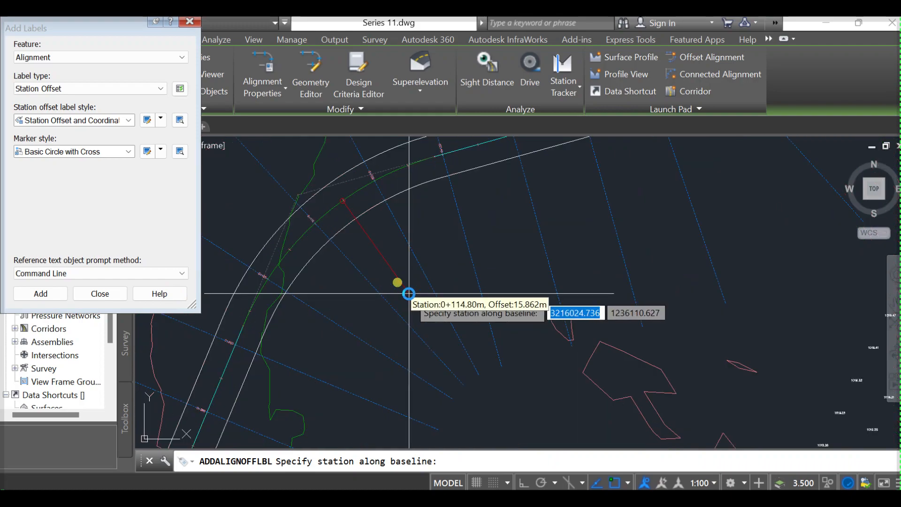
left_click(409, 293)
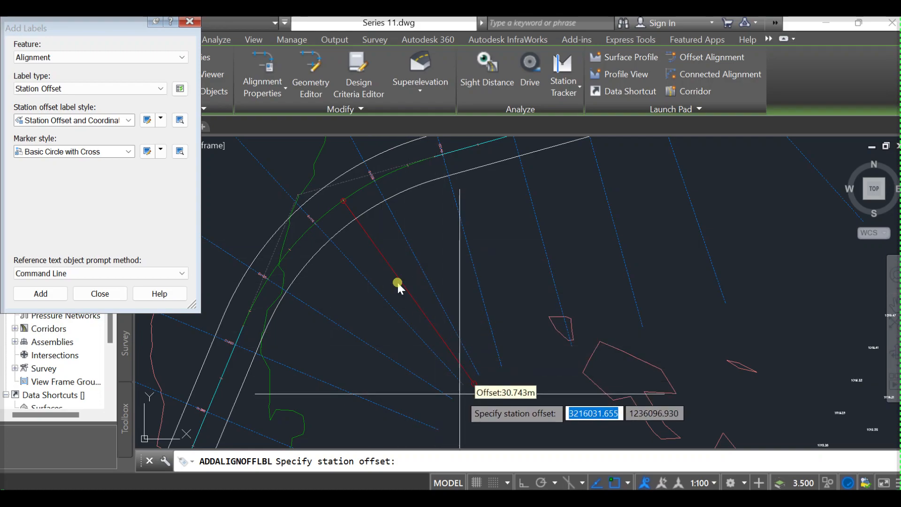
left_click(429, 324)
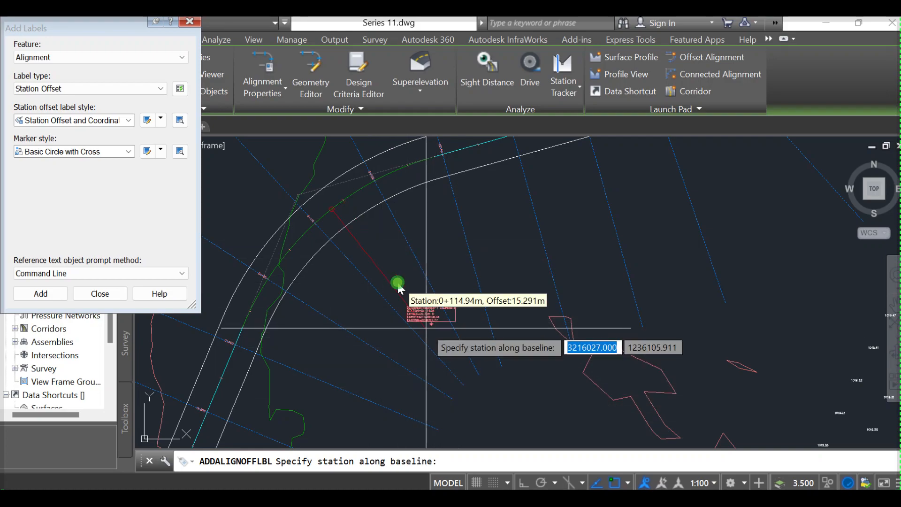
key("Escape")
Examine the new station offset label's text and its position beside the alignment, and finish adding labels.
scroll(455, 337, "up", 5)
scroll(455, 337, "up", 2)
scroll(488, 328, "down", 4)
scroll(501, 350, "up", 4)
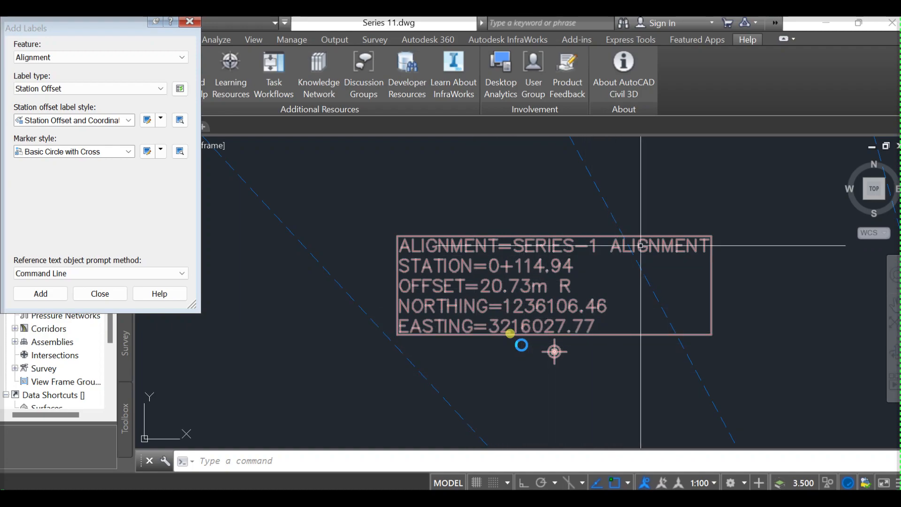
scroll(542, 289, "down", 4)
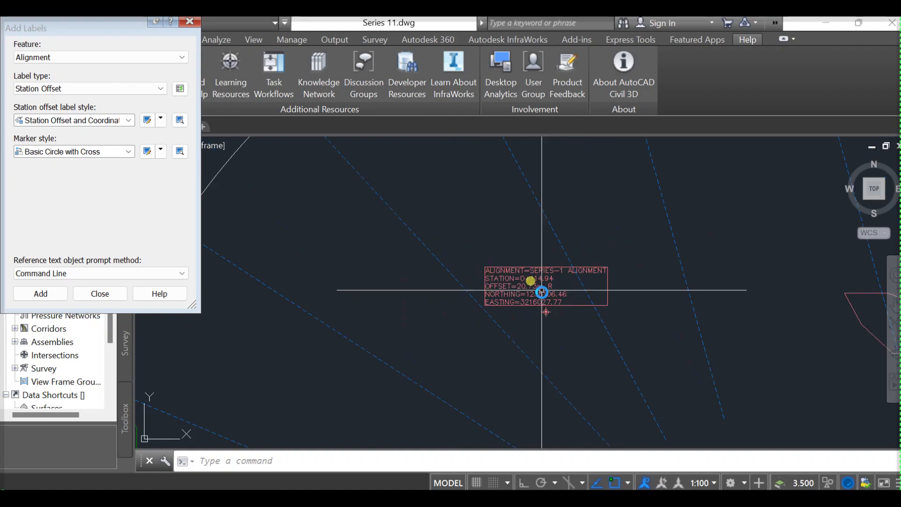
scroll(541, 292, "down", 5)
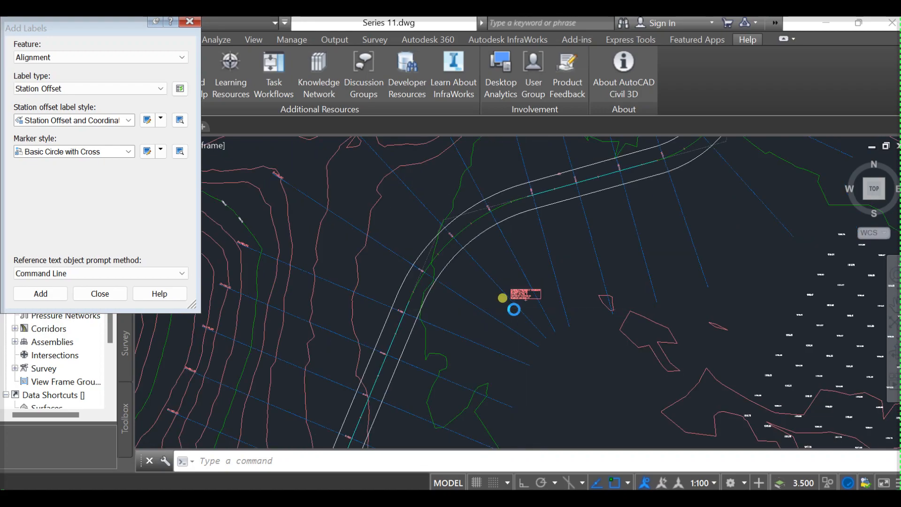
scroll(539, 299, "up", 5)
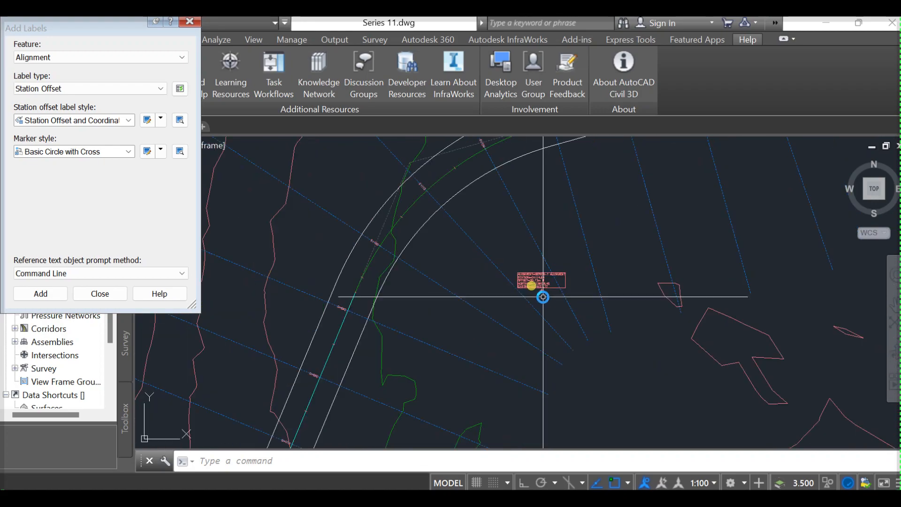
mouse_move(542, 304)
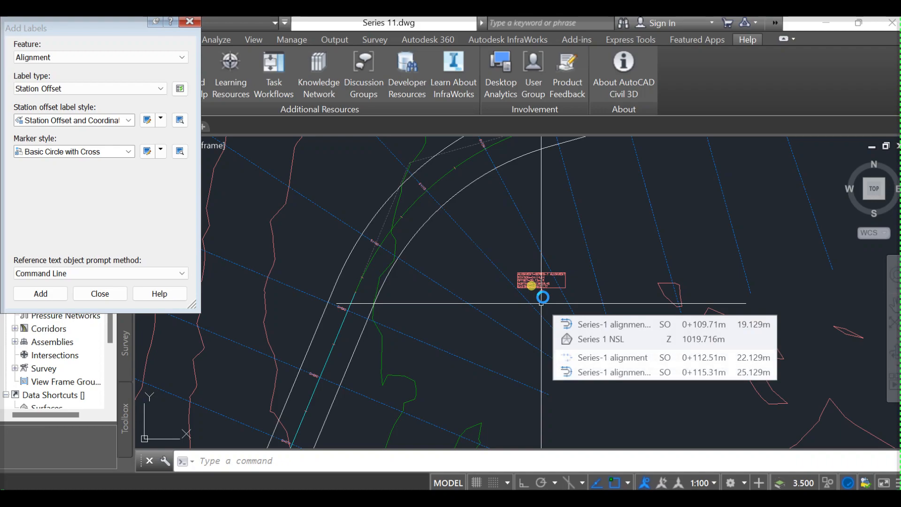
mouse_move(531, 285)
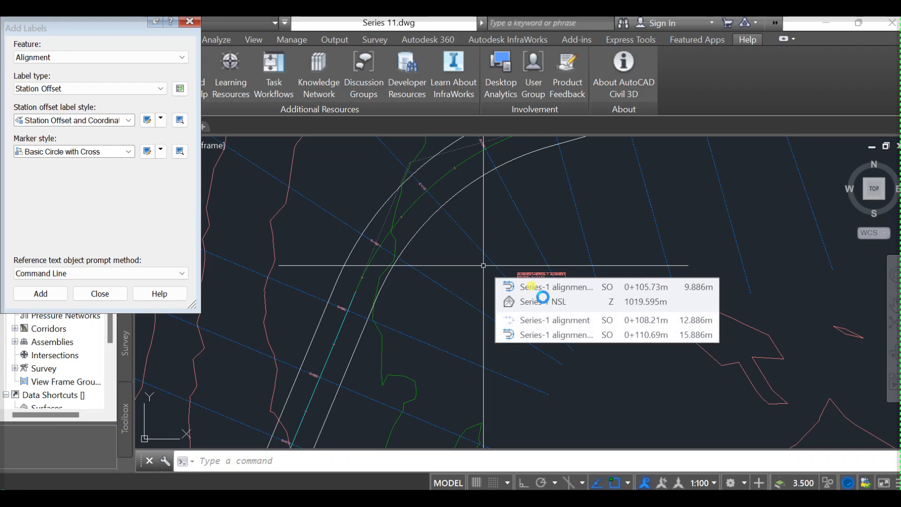
left_click(100, 293)
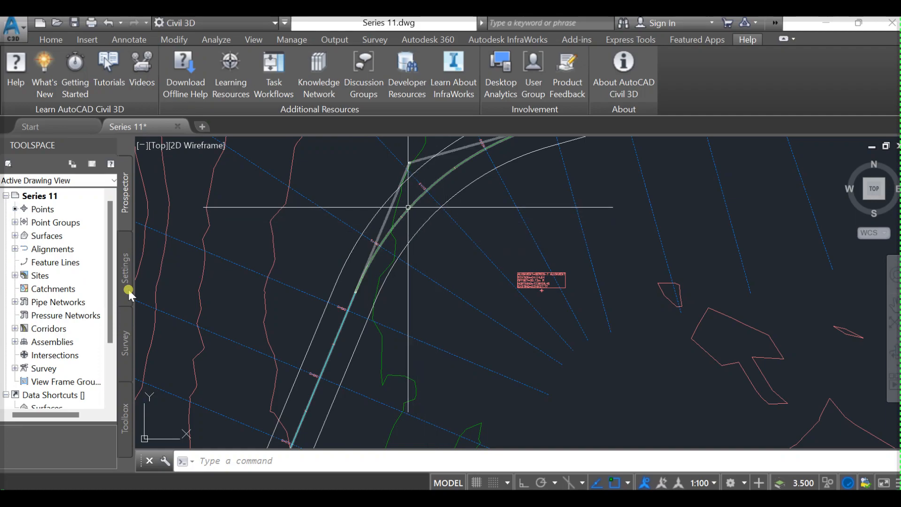
Open the road alignment's station labels for editing and remove the Station Equations label entry.
left_click(415, 207)
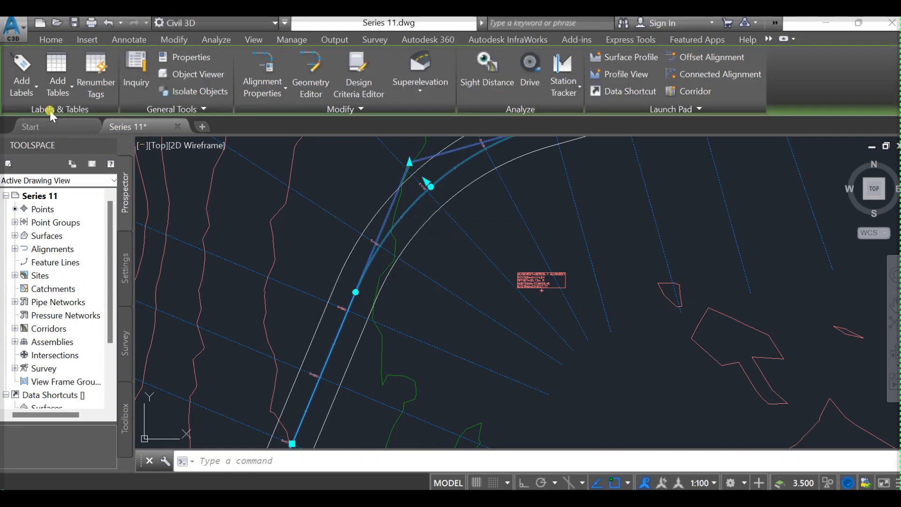
left_click(36, 81)
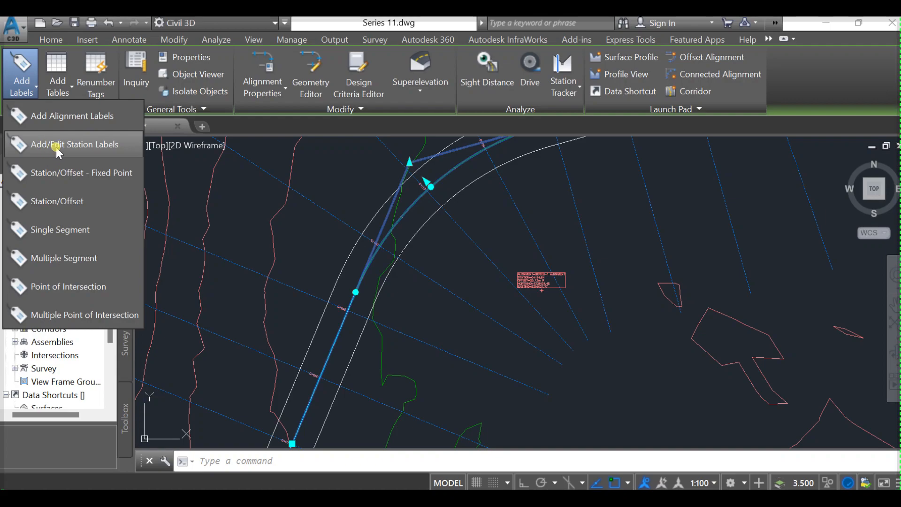
left_click(89, 151)
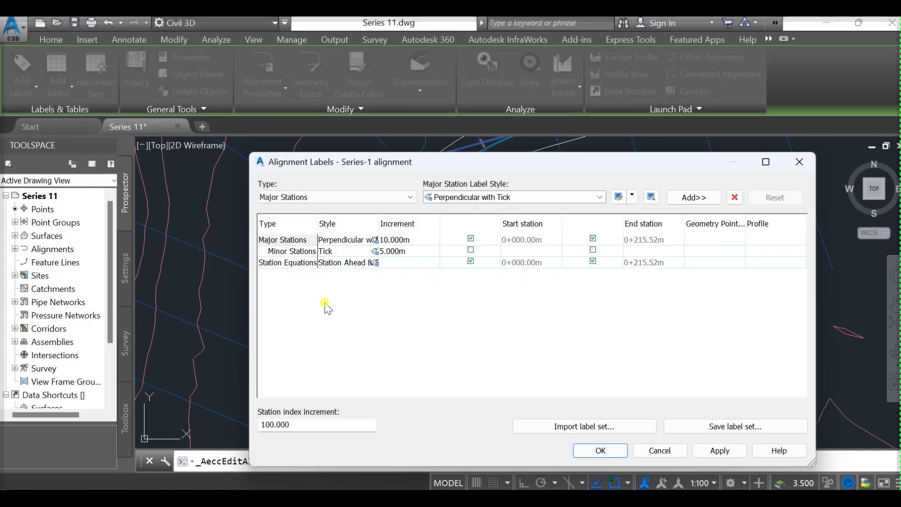
left_click(355, 264)
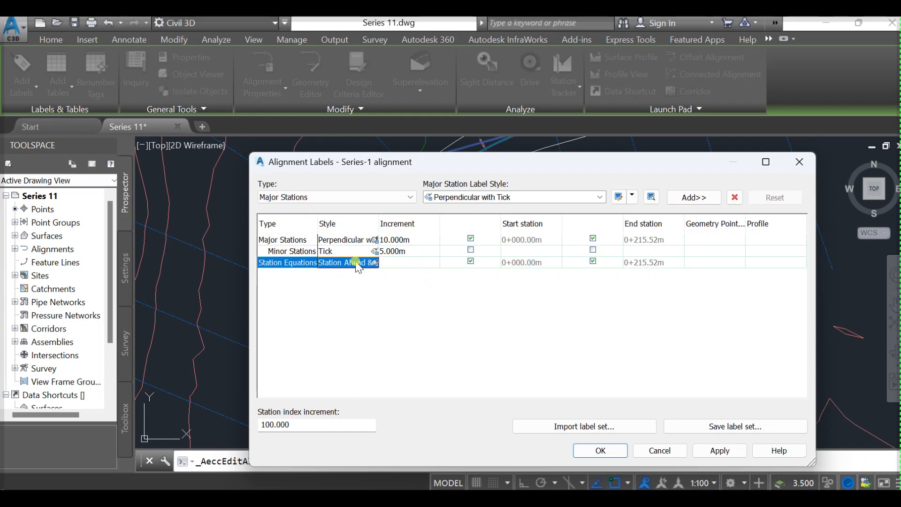
left_click(735, 197)
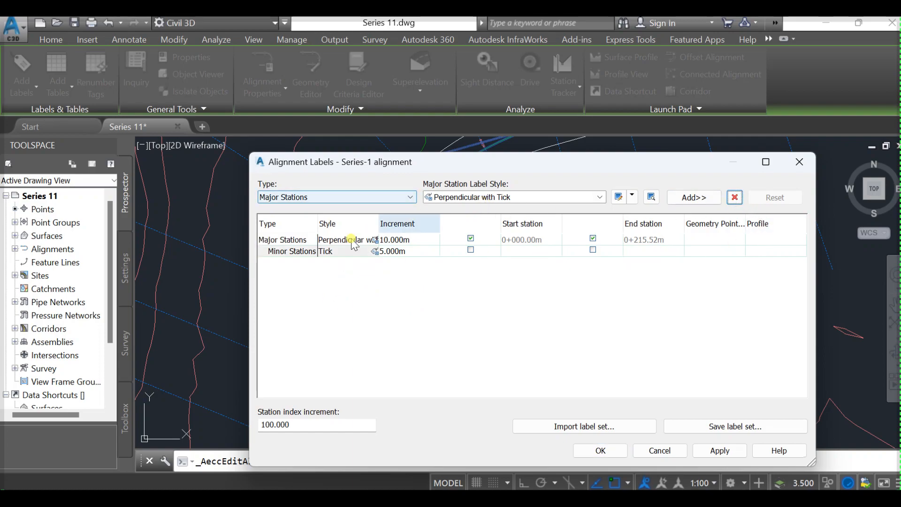
Add a Station Equations label entry with the Station Ahead & Back style to the alignment labels and accept the label set.
left_click(538, 200)
left_click(539, 201)
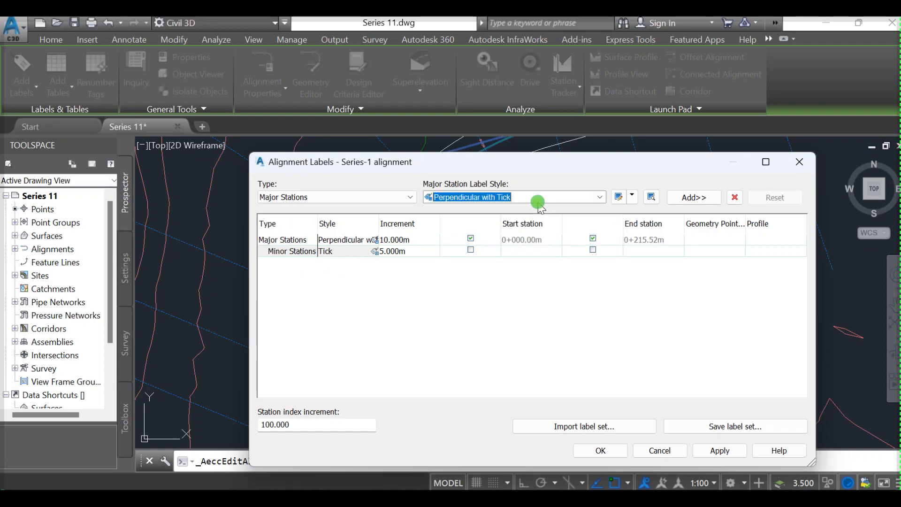
left_click(411, 198)
left_click(333, 236)
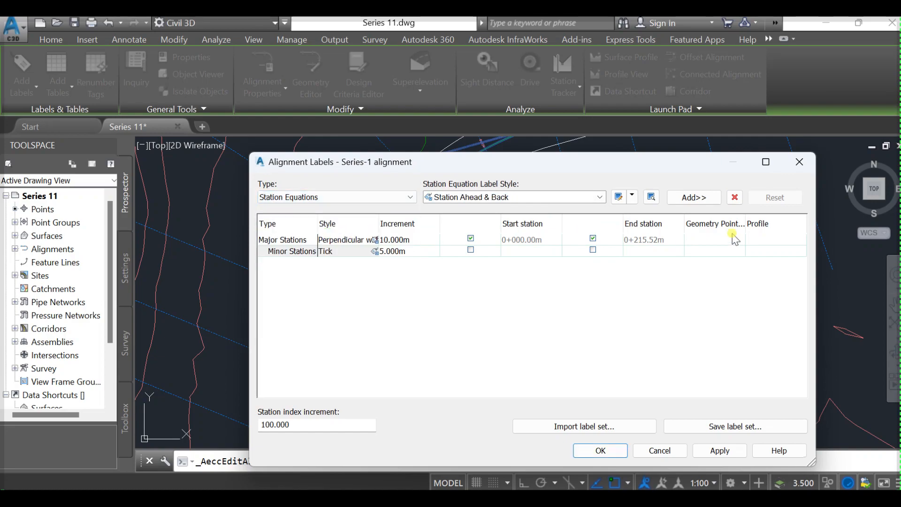
left_click(696, 200)
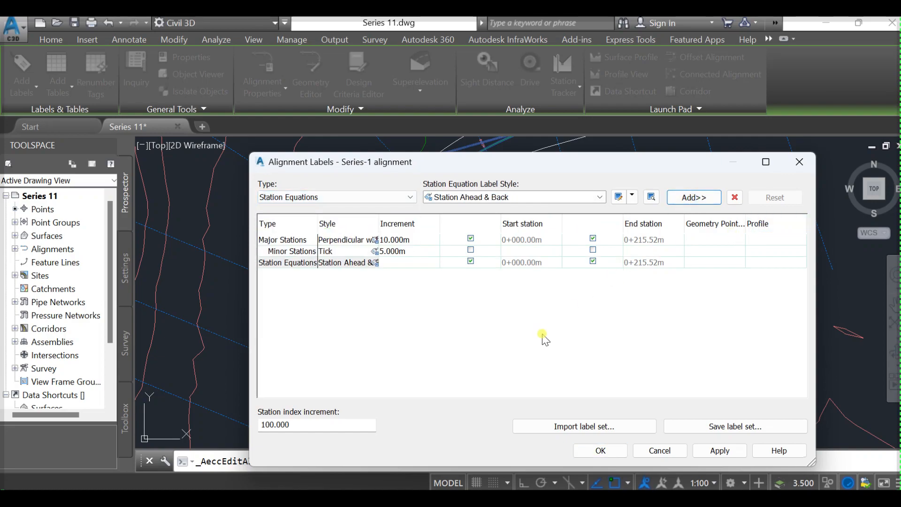
left_click(594, 451)
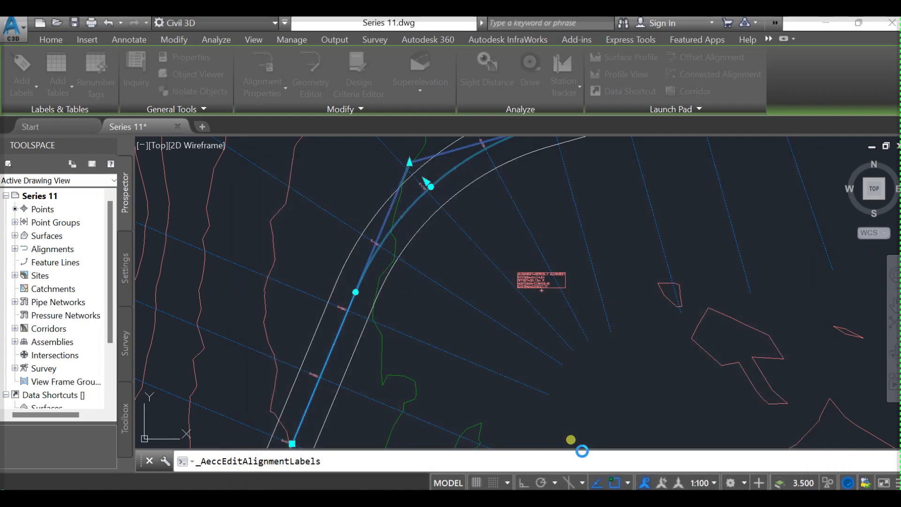
Review the plan component display settings of the alignment's Proposed style and close the style.
scroll(528, 281, "down", 5)
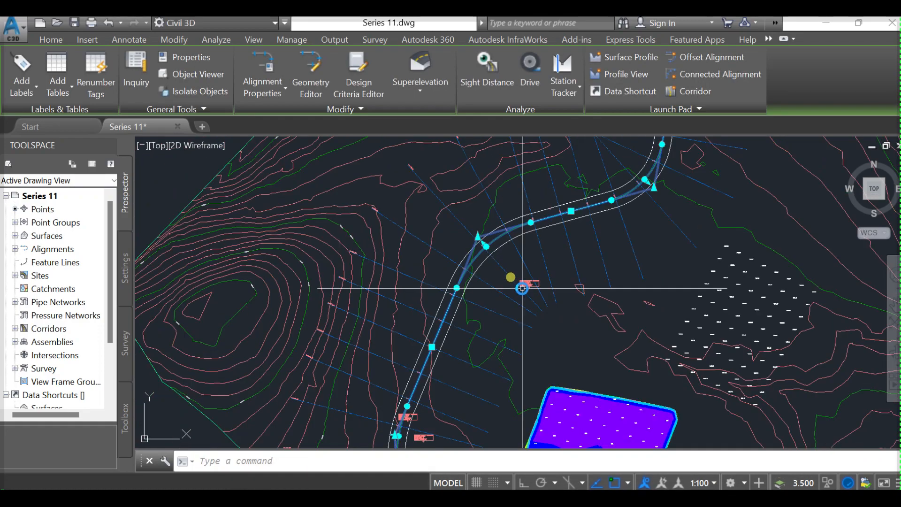
scroll(489, 312, "up", 1)
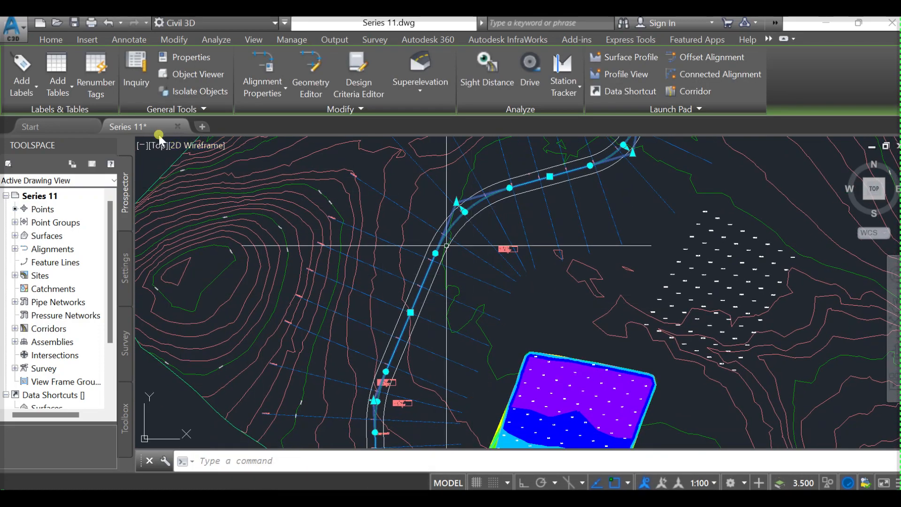
left_click(261, 92)
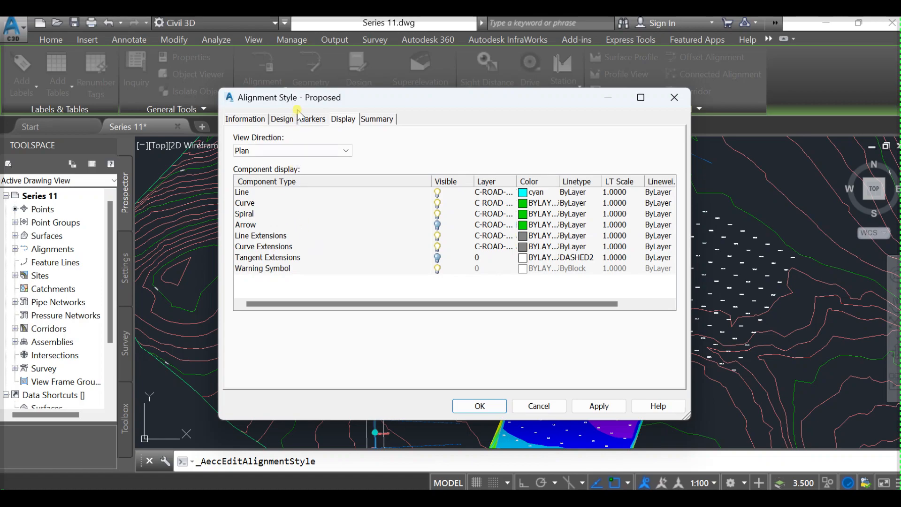
left_click(505, 406)
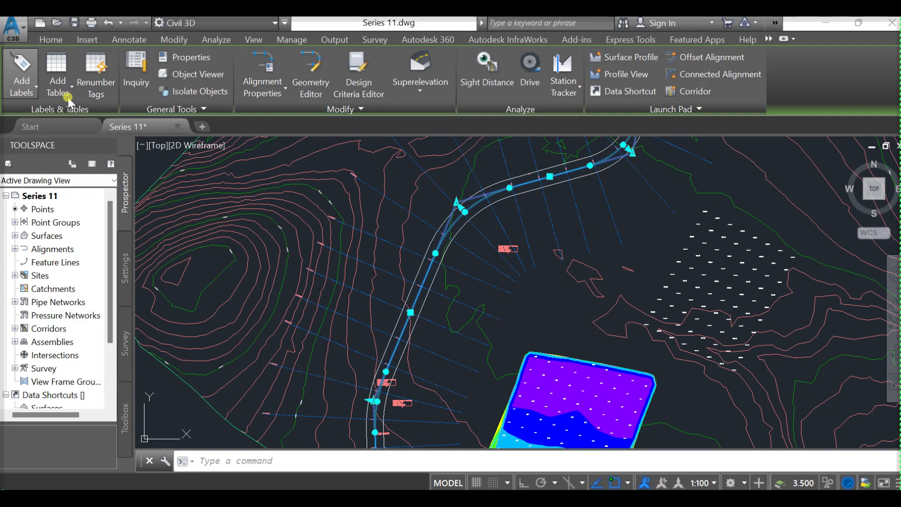
Open the alignment's station labels and bring up the Station Equations entry's Station Ahead & Back style for editing.
left_click(34, 92)
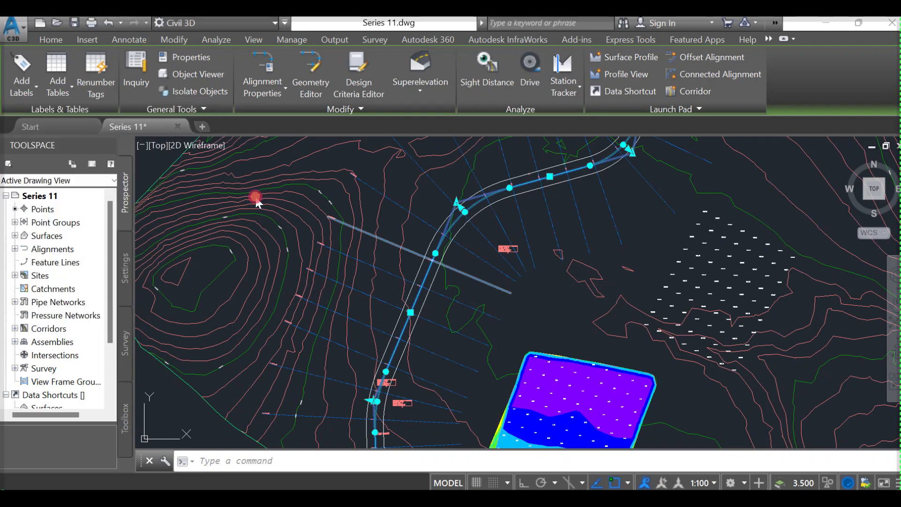
right_click(494, 163)
left_click(591, 378)
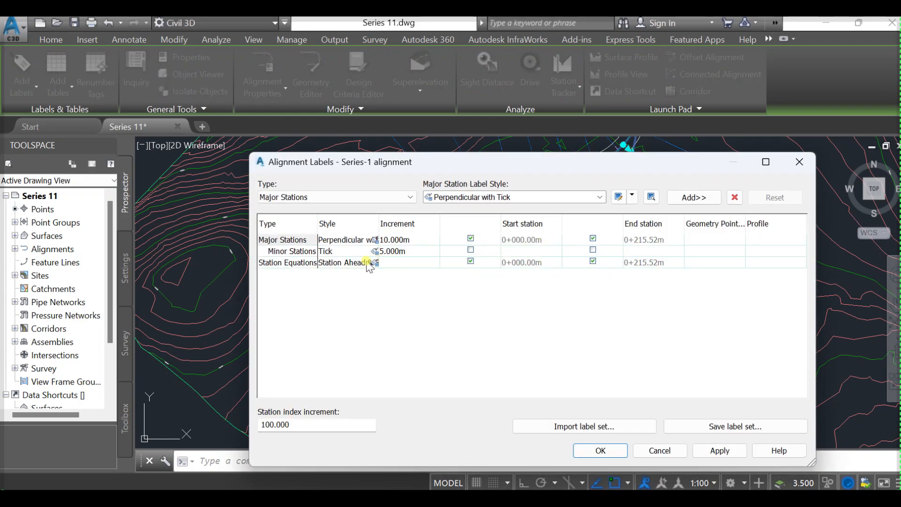
left_click(377, 263)
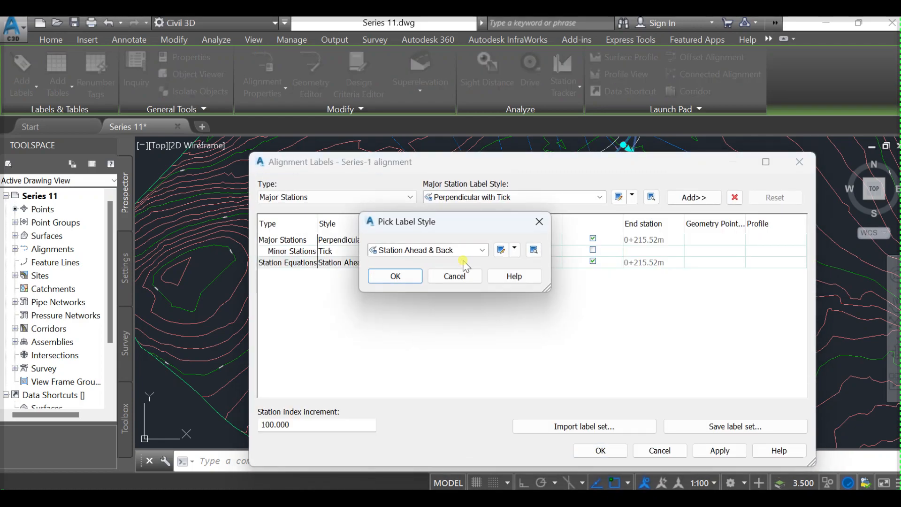
left_click(500, 250)
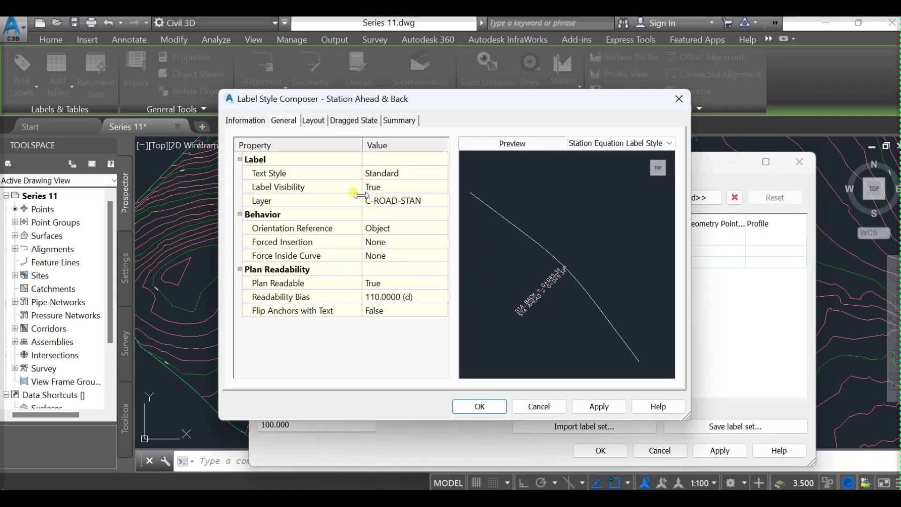
Review the general, layout, dragged state and summary settings of the Station Ahead & Back label style and accept it.
left_click(318, 121)
left_click(378, 122)
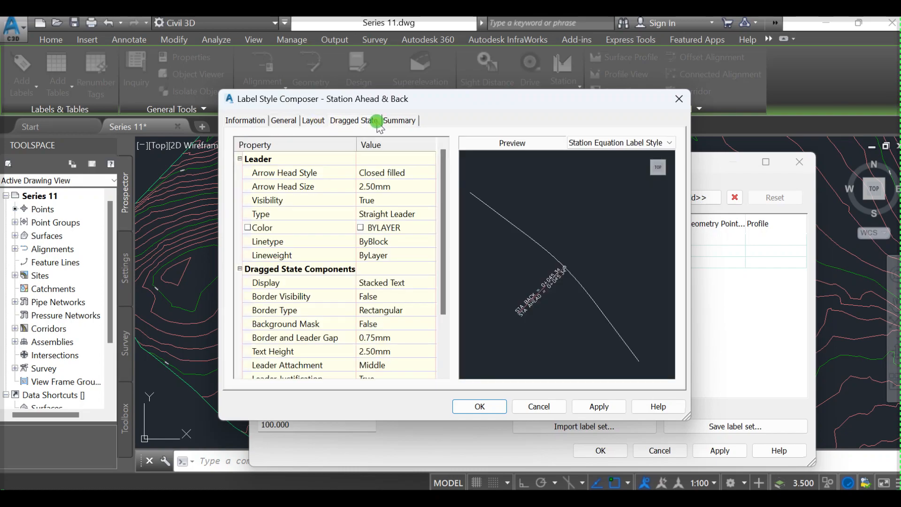
left_click(407, 121)
left_click(285, 121)
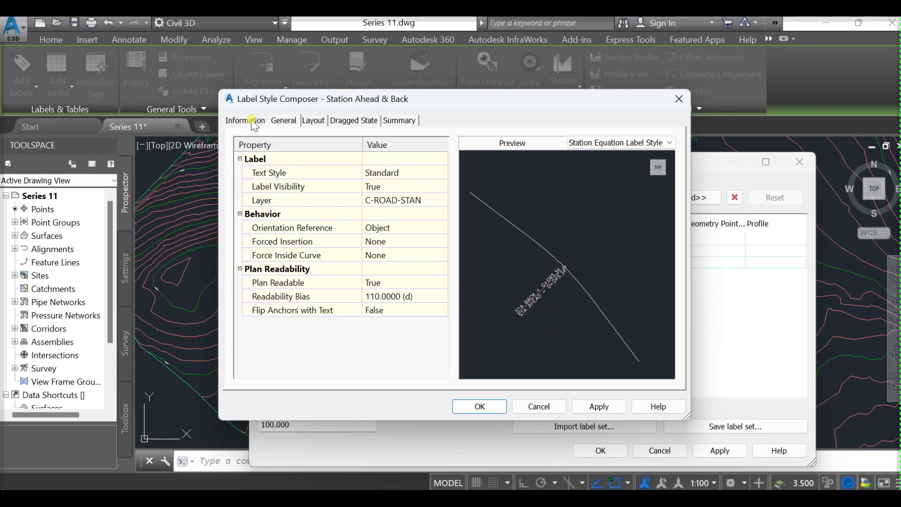
left_click(313, 121)
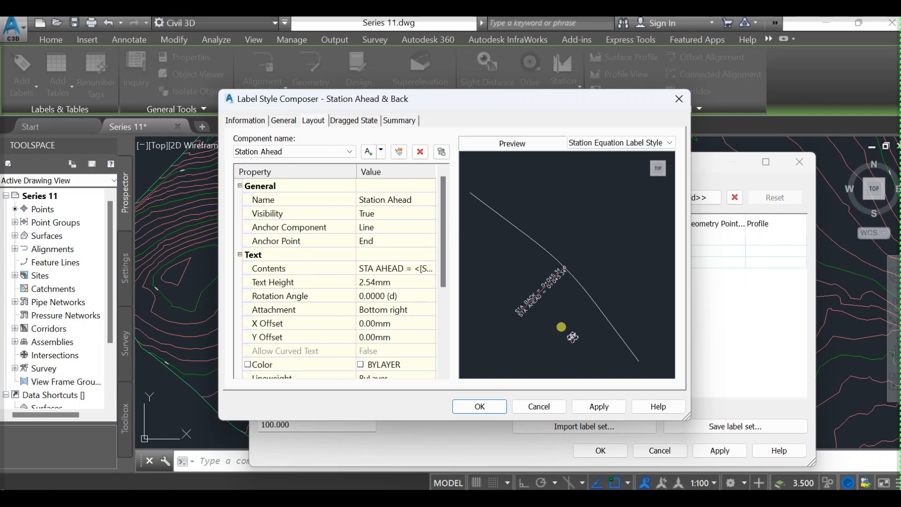
left_click(353, 121)
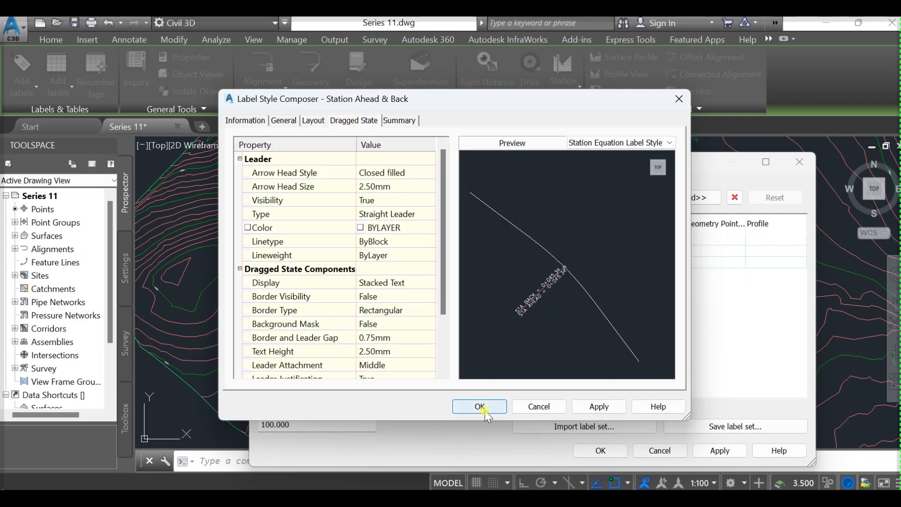
left_click(479, 407)
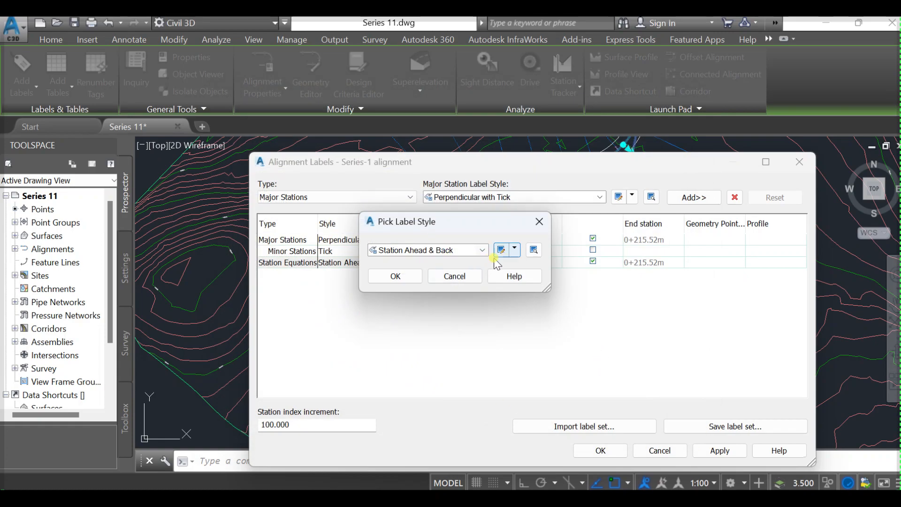
left_click(397, 276)
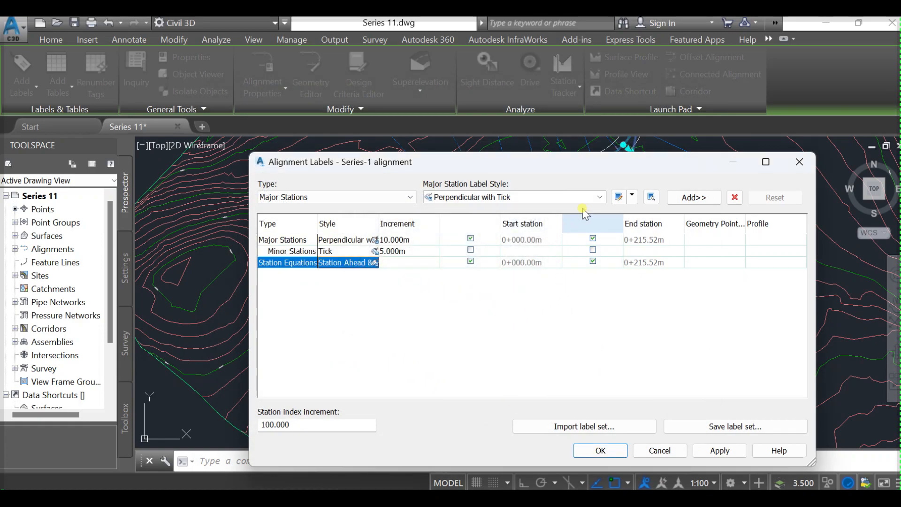
Review the dragged state settings of the Perpendicular with Tick major station label style and accept the label set.
left_click(619, 196)
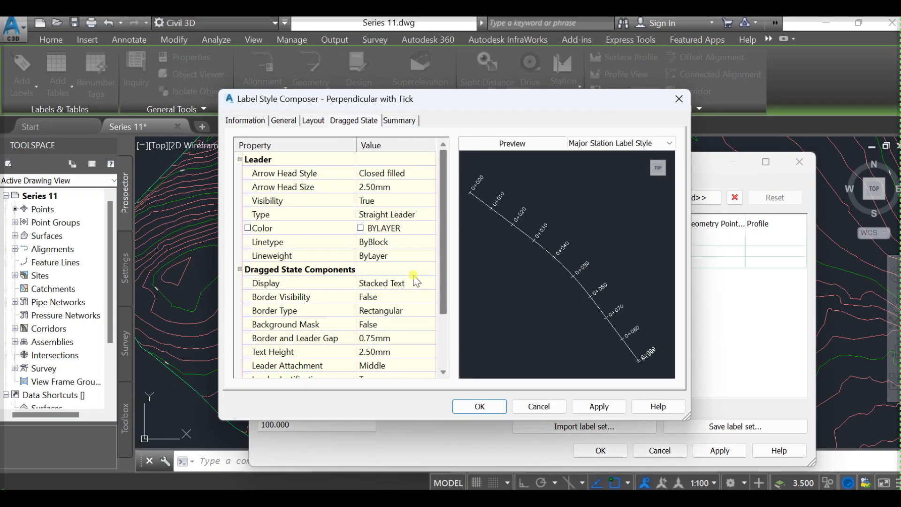
left_click(479, 407)
left_click(599, 451)
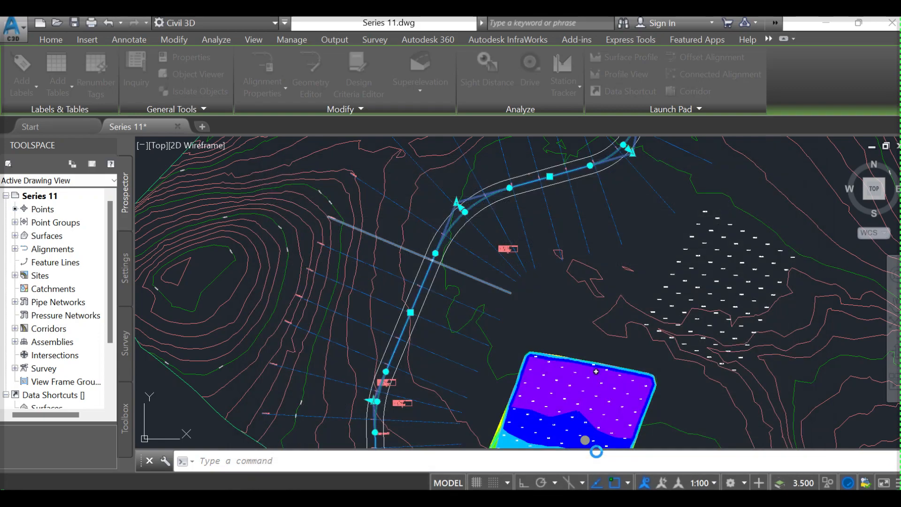
Recheck the entries in the road alignment's station label set and close it without changes.
middle_click_drag(425, 305, 416, 213)
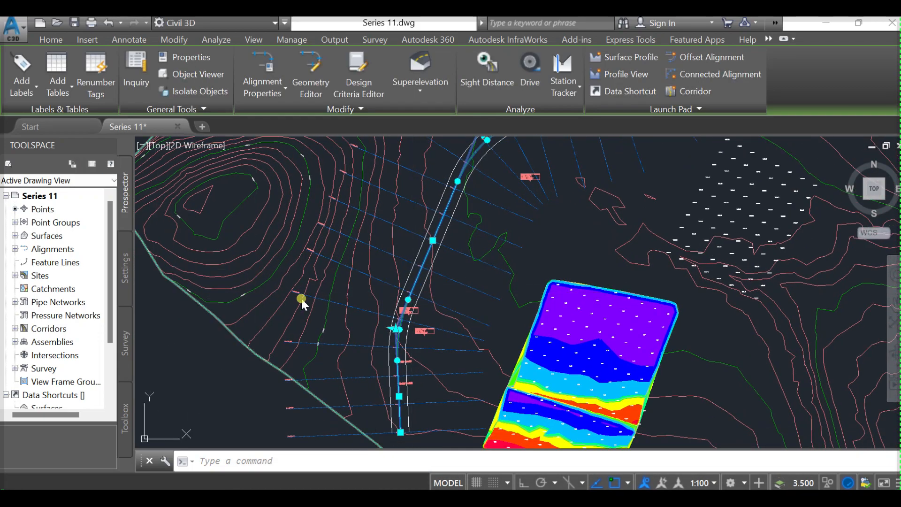
left_click(21, 87)
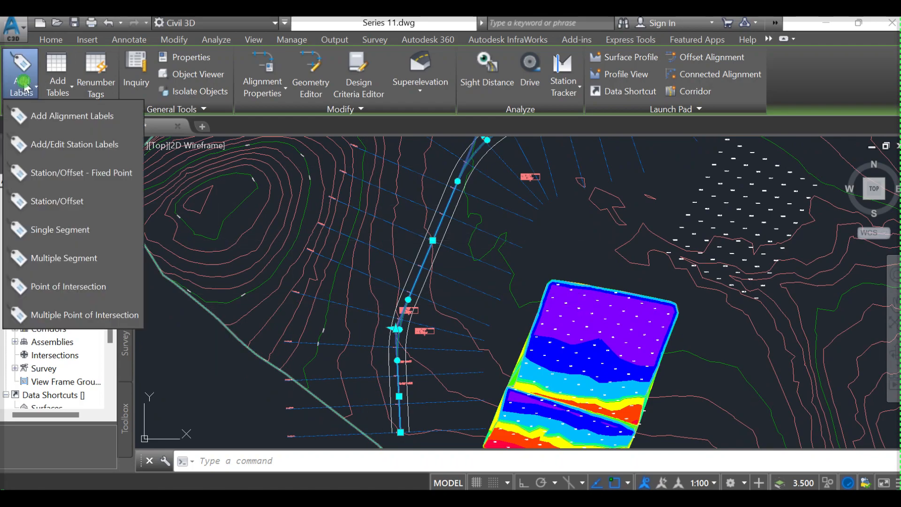
left_click(53, 150)
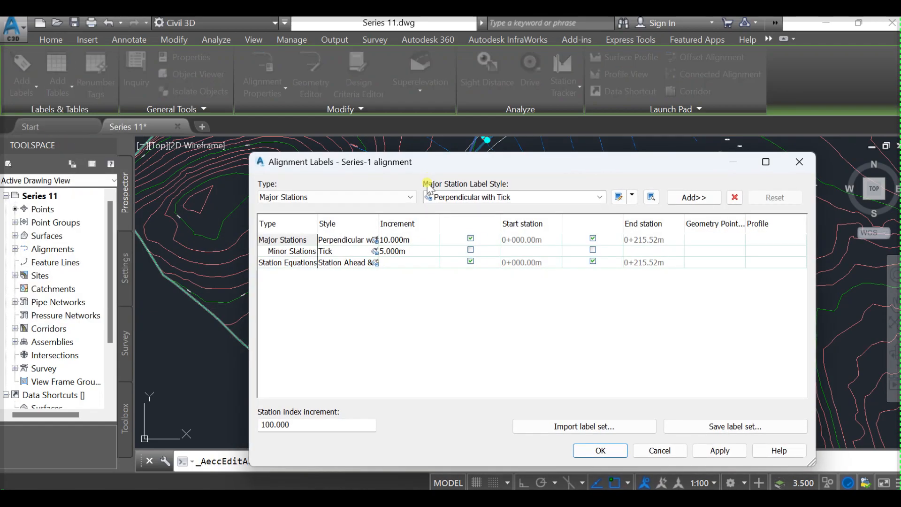
left_click(799, 161)
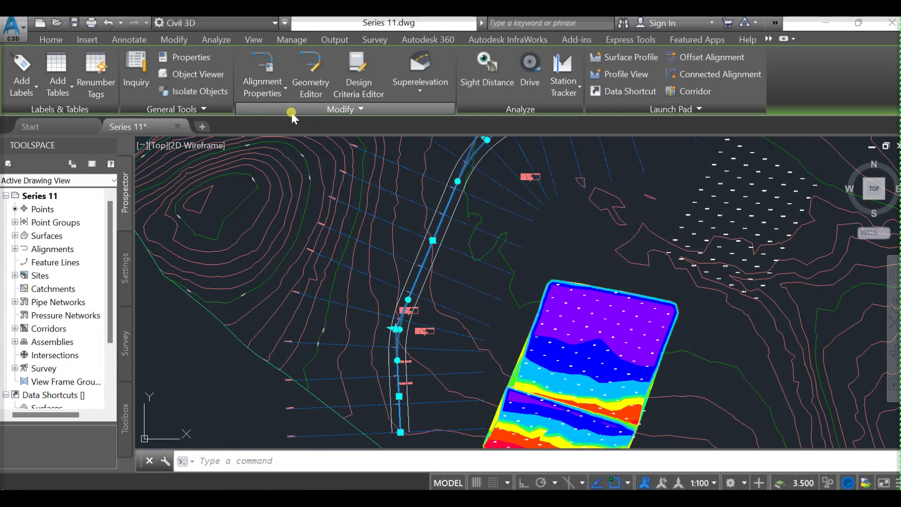
Delete both existing station equations from the station control settings in the Series-1 alignment's properties.
left_click(271, 67)
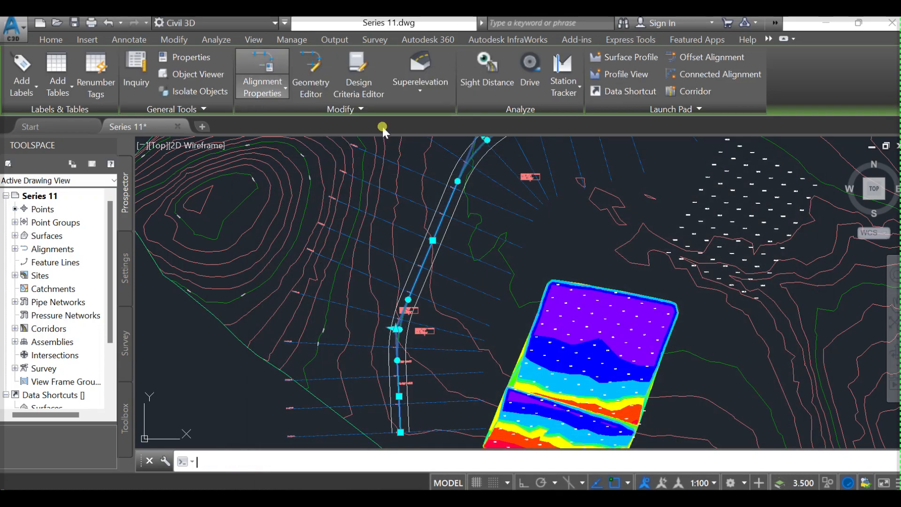
left_click(474, 187)
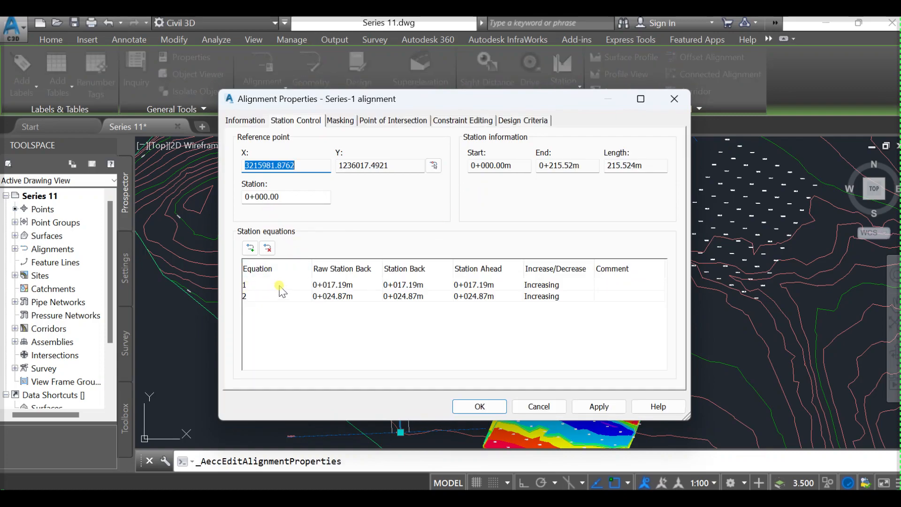
left_click(282, 285)
left_click(287, 296)
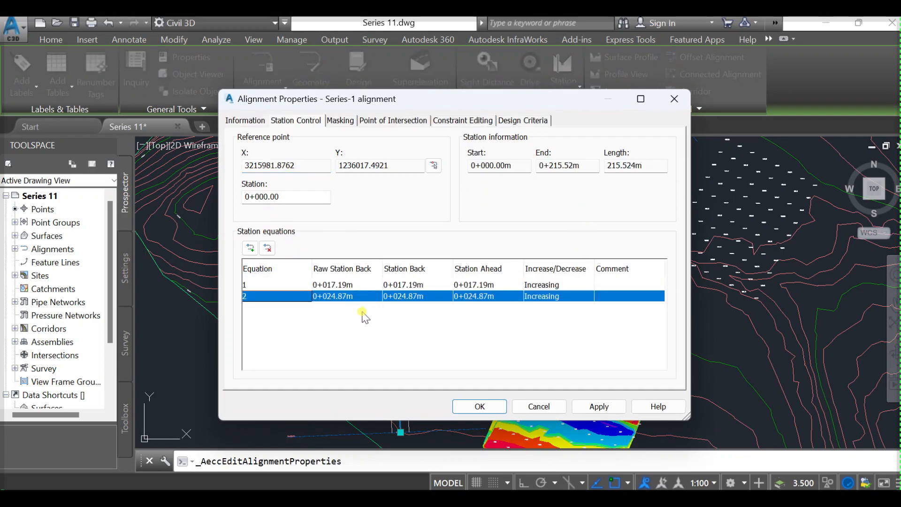
left_click(268, 247)
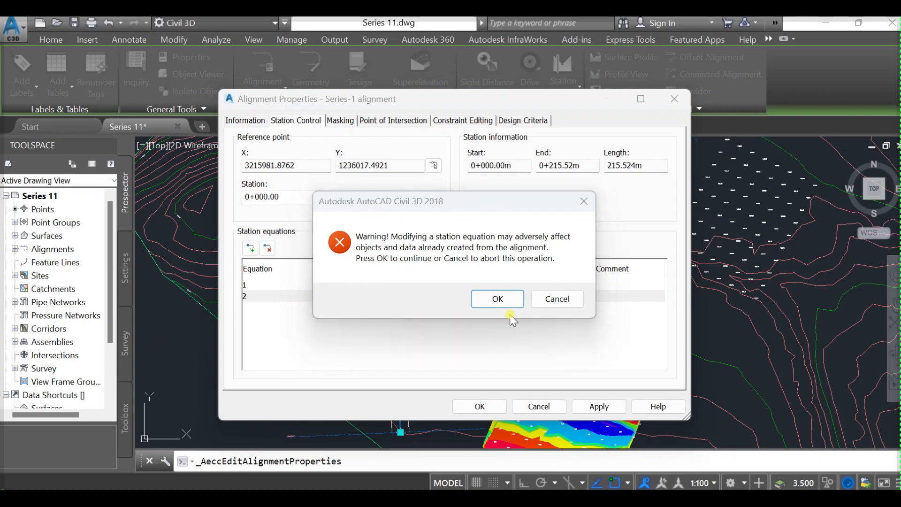
left_click(502, 299)
left_click(276, 285)
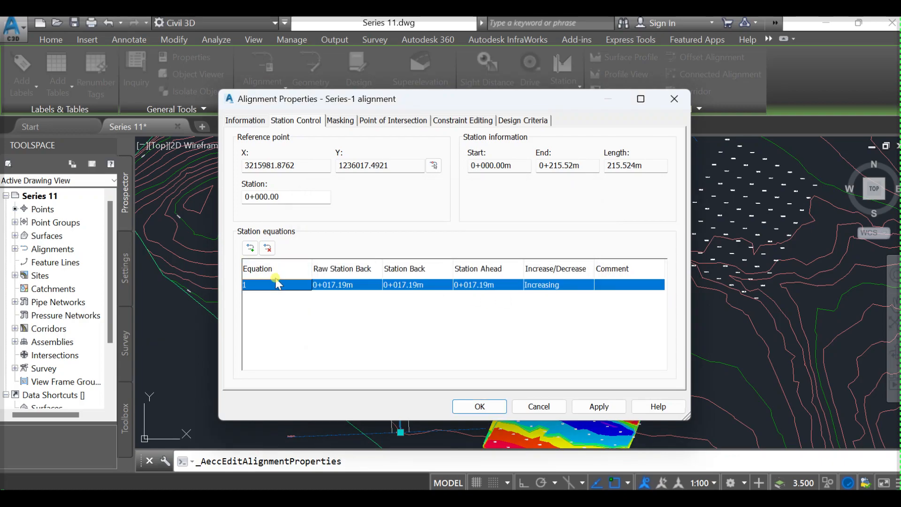
left_click(273, 250)
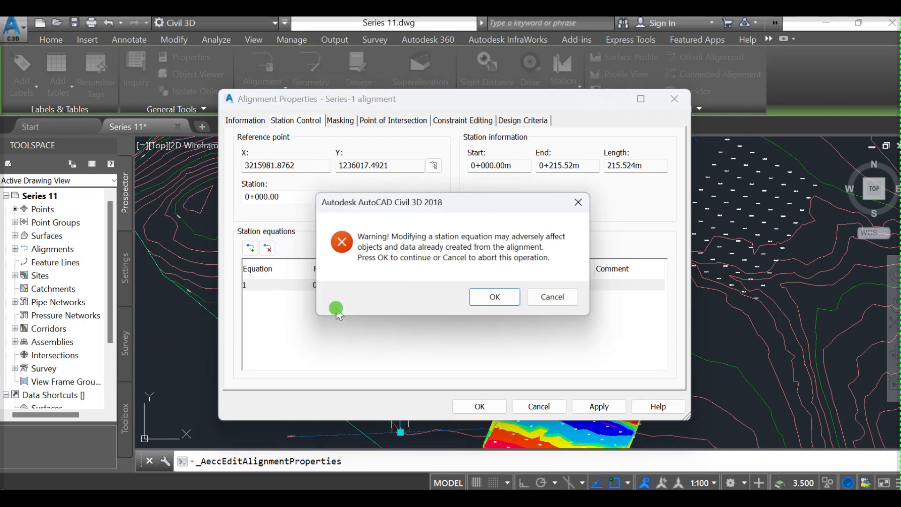
left_click(496, 298)
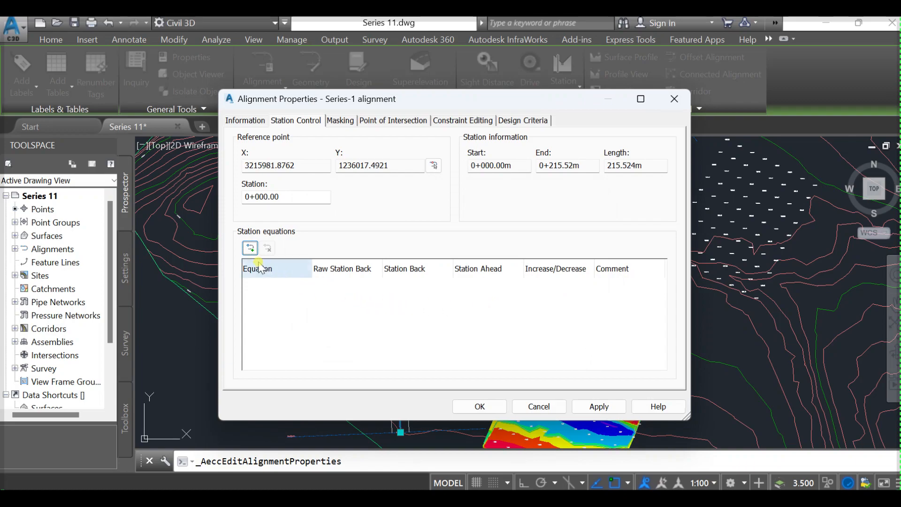
Add a station equation at about station 0+074.20 on the alignment's straight segment and accept the alignment properties.
left_click(250, 248)
left_click(504, 298)
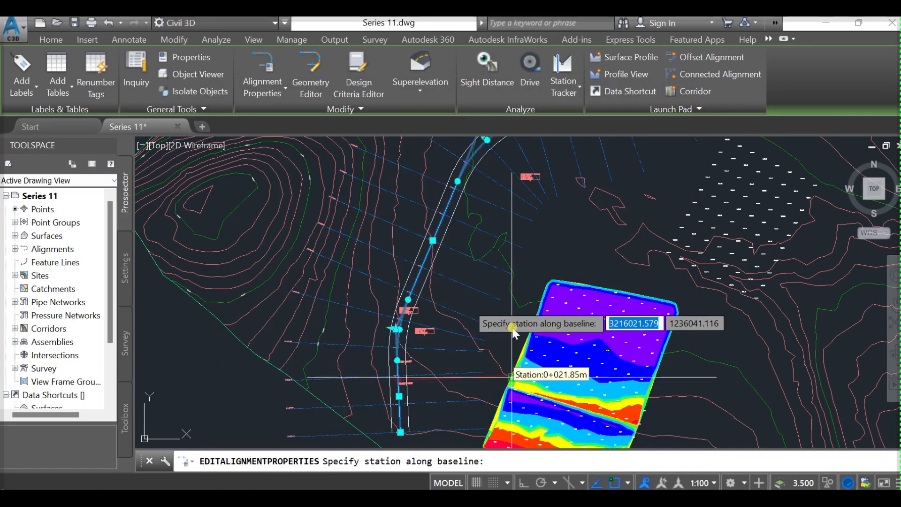
scroll(452, 383, "up", 3)
left_click(464, 327)
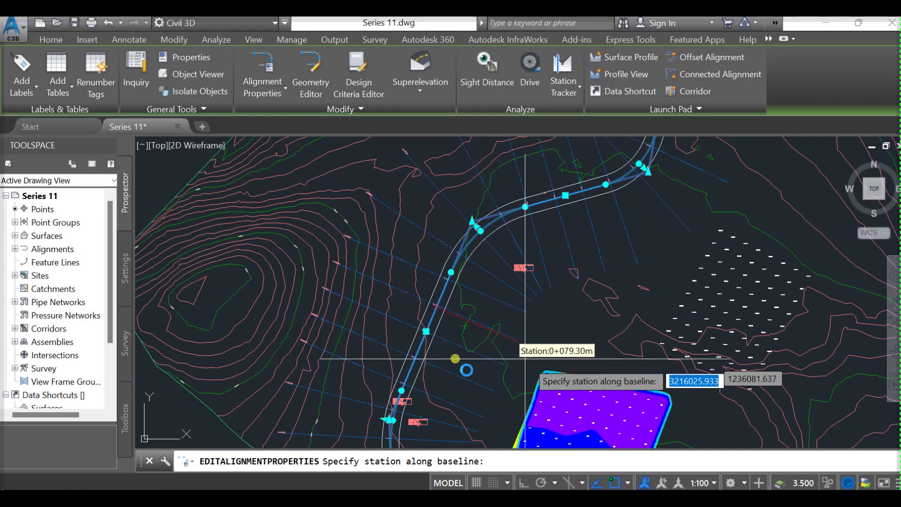
scroll(469, 329, "up", 5)
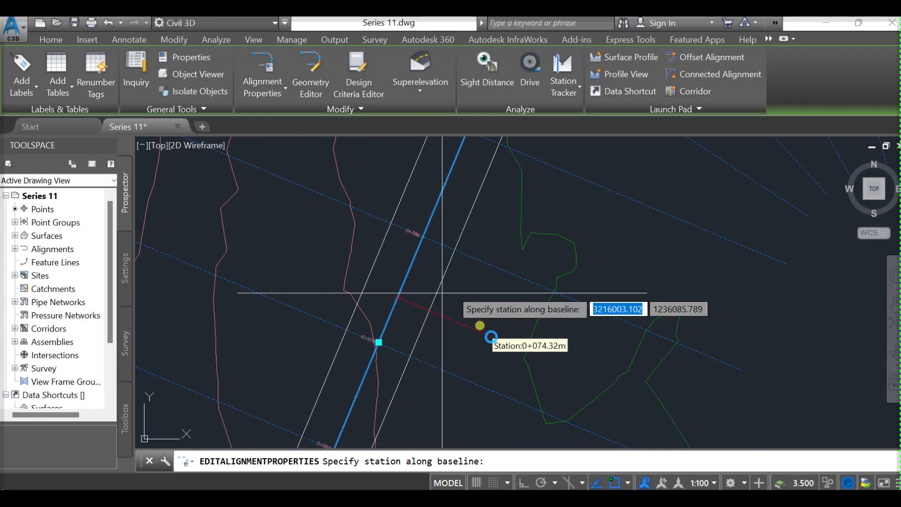
left_click(492, 338)
left_click(491, 337)
left_click(490, 336)
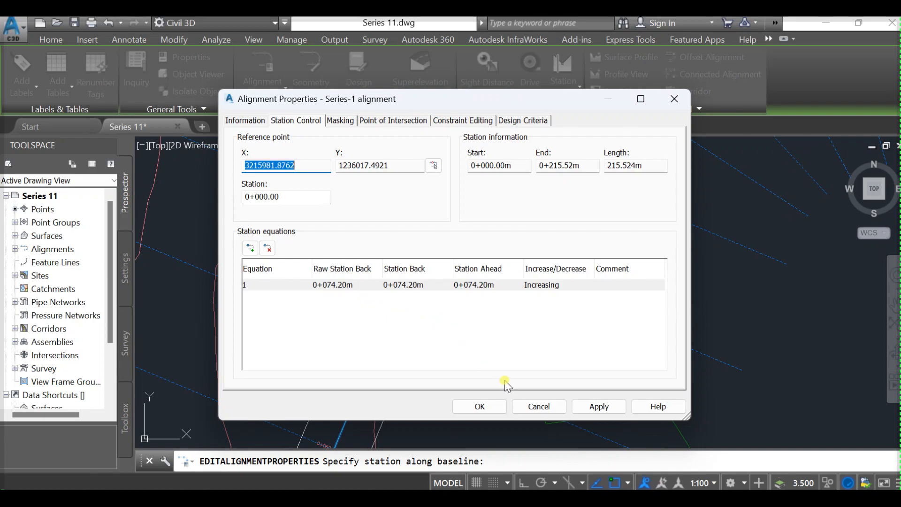
left_click(483, 407)
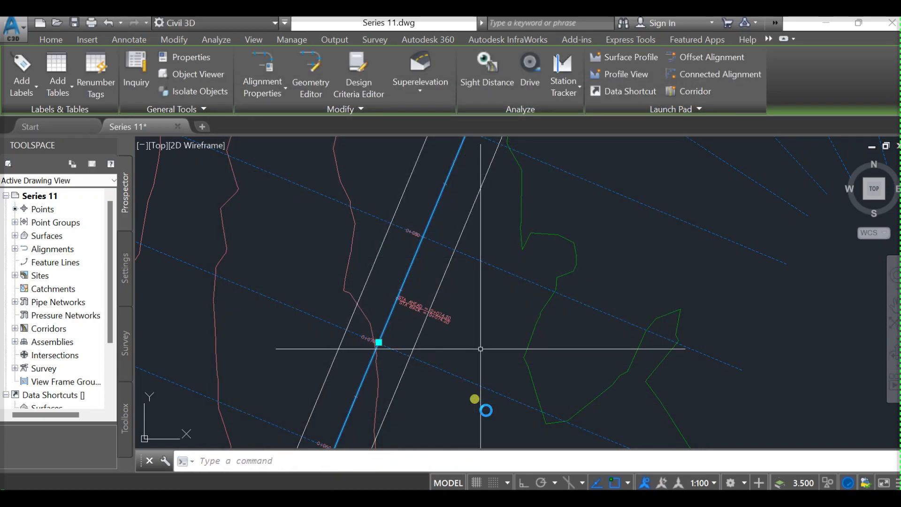
Examine the road's profile view, including its grade labels and station and elevation data band, and return to the drawing overview.
scroll(481, 350, "down", 6)
mouse_move(534, 340)
middle_mouse_down()
mouse_move(566, 341)
mouse_move(270, 330)
middle_mouse_up()
scroll(456, 364, "down", 10)
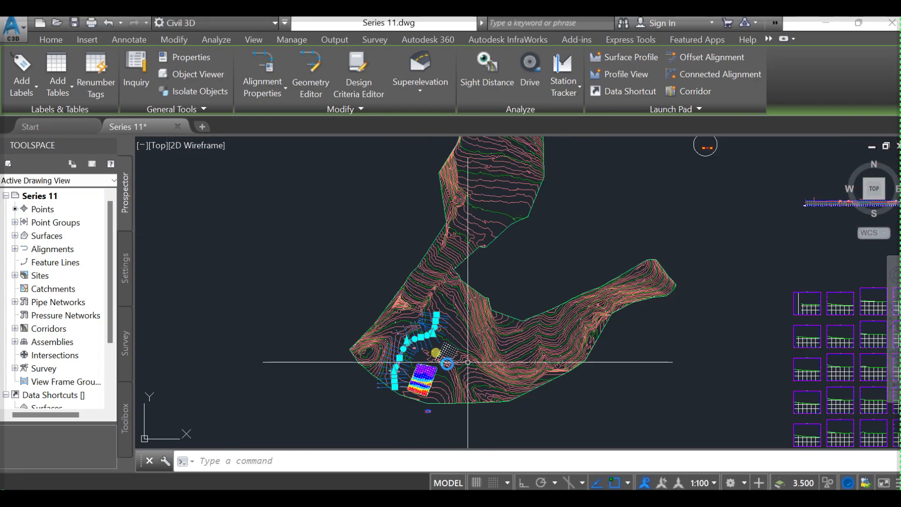
scroll(631, 350, "up", 2)
scroll(635, 294, "up", 10)
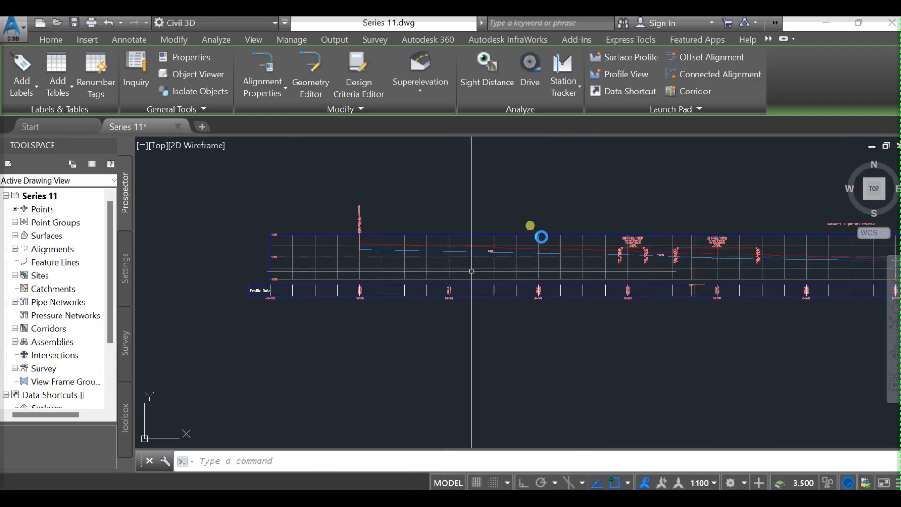
scroll(755, 356, "down", 2)
middle_click_drag(756, 356, 586, 365)
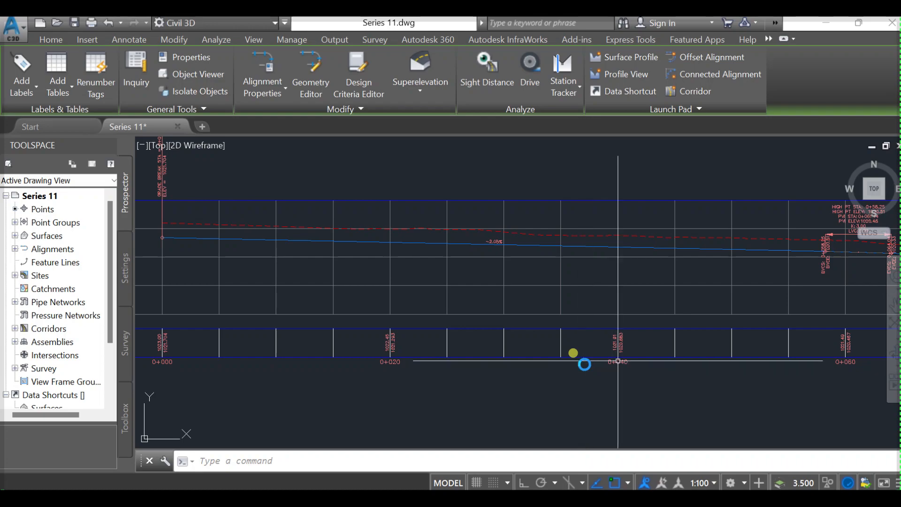
scroll(584, 364, "down", 3)
scroll(583, 359, "up", 5)
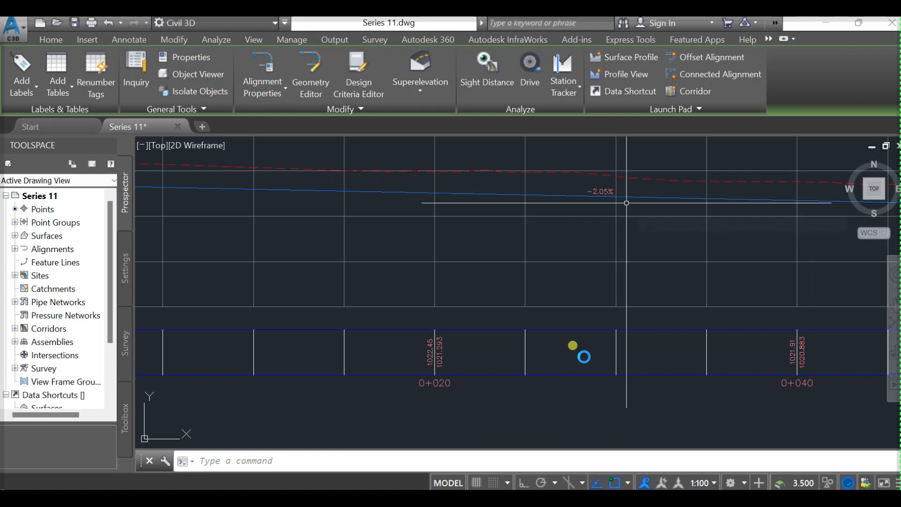
mouse_move(627, 202)
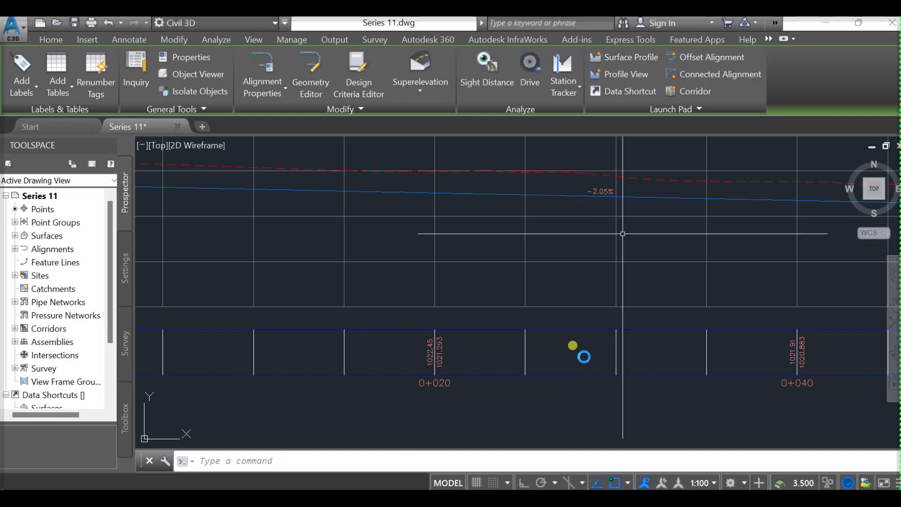
scroll(602, 337, "down", 6)
middle_click_drag(598, 338, 702, 297)
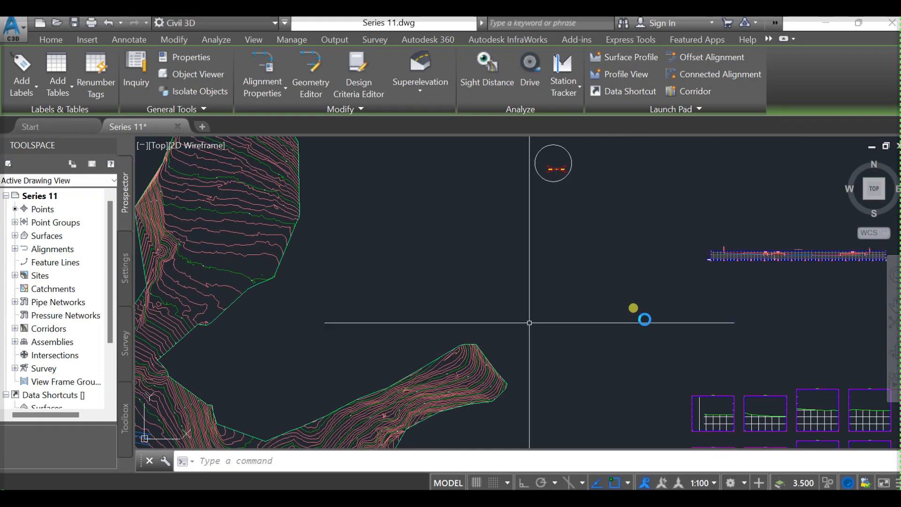
scroll(467, 331, "down", 6)
middle_click_drag(451, 341, 493, 270)
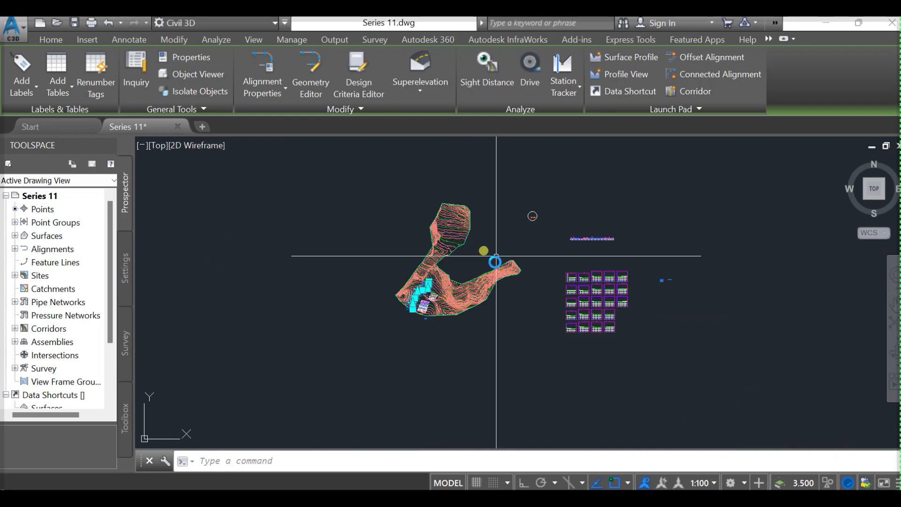
Examine the road's profile view between stations 0+020 and 0+060, including its curve labels and data band.
scroll(640, 261, "up", 10)
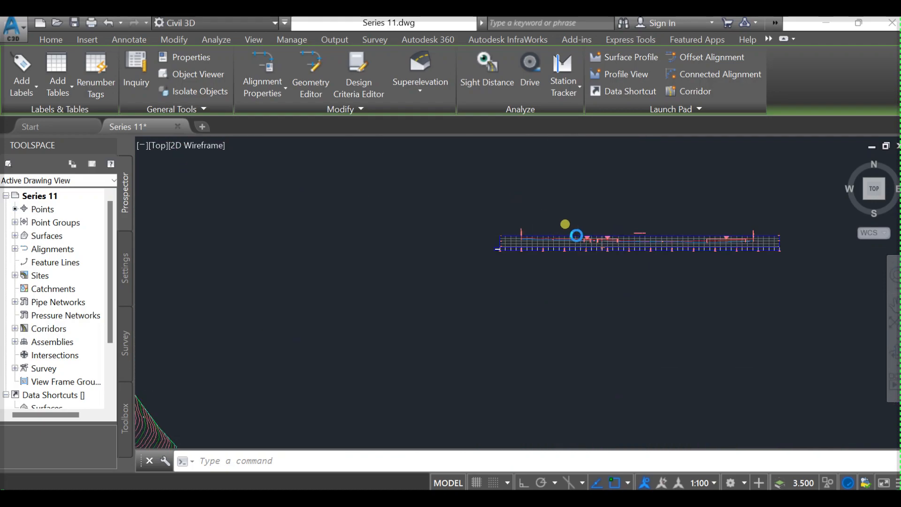
scroll(576, 267, "up", 4)
scroll(576, 265, "down", 2)
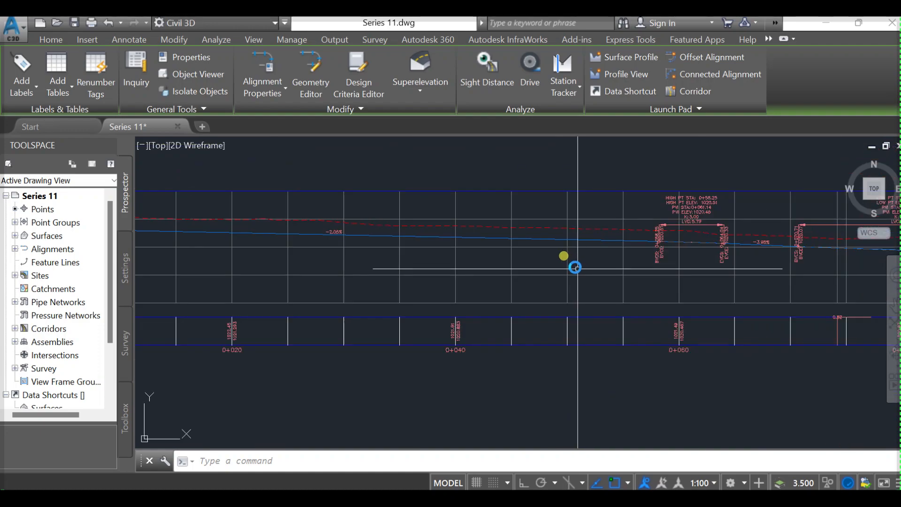
mouse_move(594, 241)
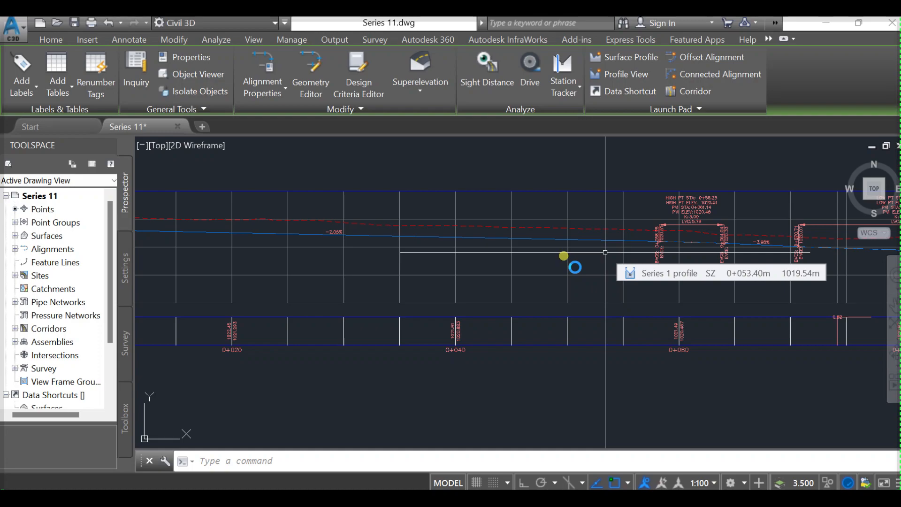
scroll(605, 252, "down", 6)
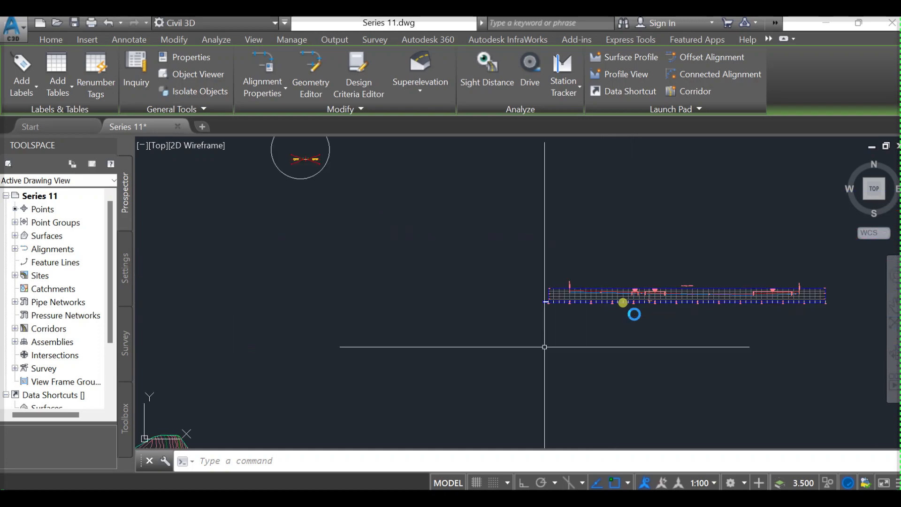
Inspect the station ahead and station back label at the station equation on the Series-1 alignment in plan.
scroll(464, 314, "up", 6)
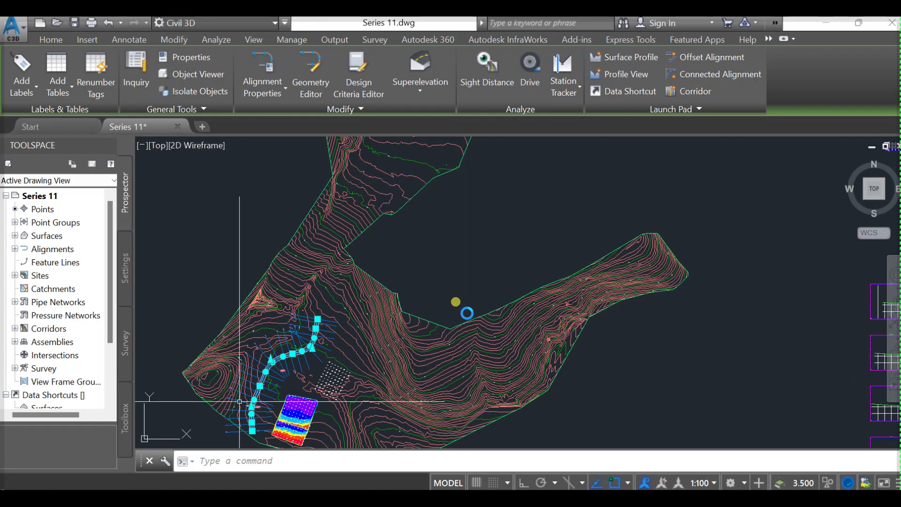
scroll(396, 310, "up", 2)
mouse_move(396, 309)
middle_mouse_down()
mouse_move(346, 366)
mouse_move(373, 267)
middle_mouse_up()
scroll(372, 267, "up", 10)
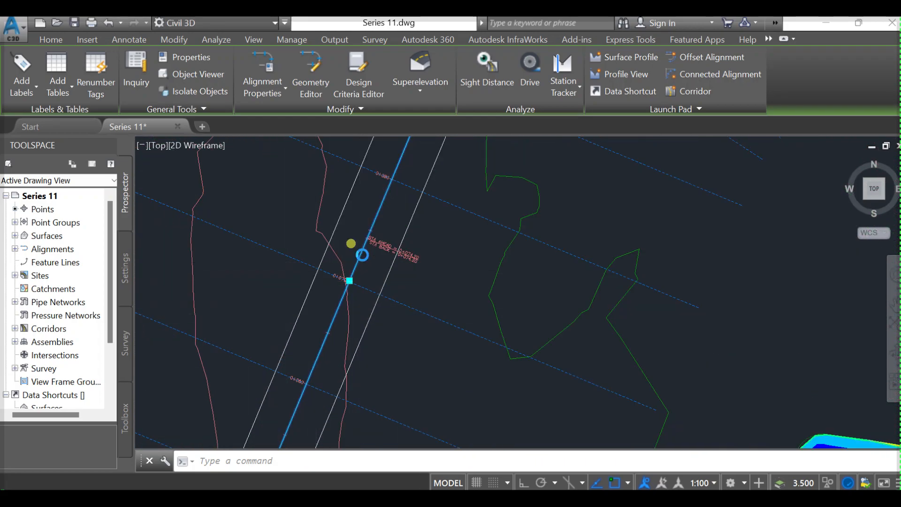
scroll(367, 296, "down", 5)
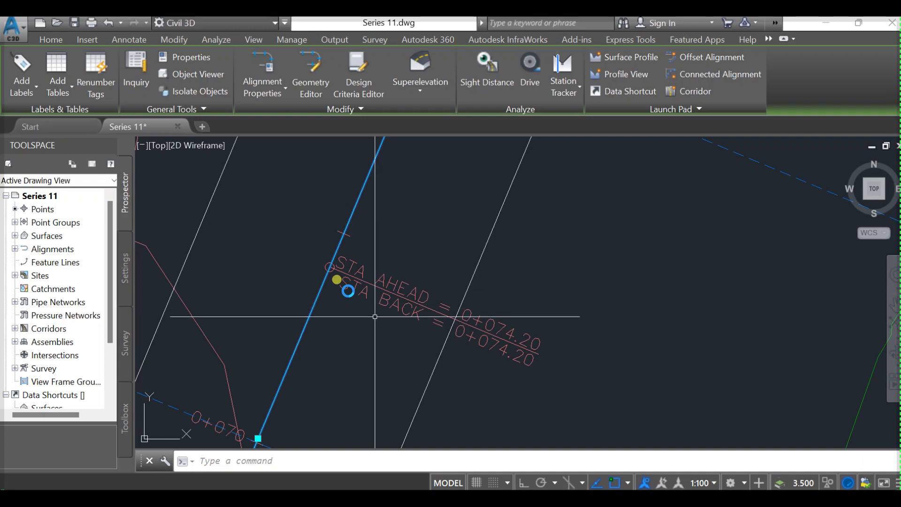
scroll(343, 343, "down", 4)
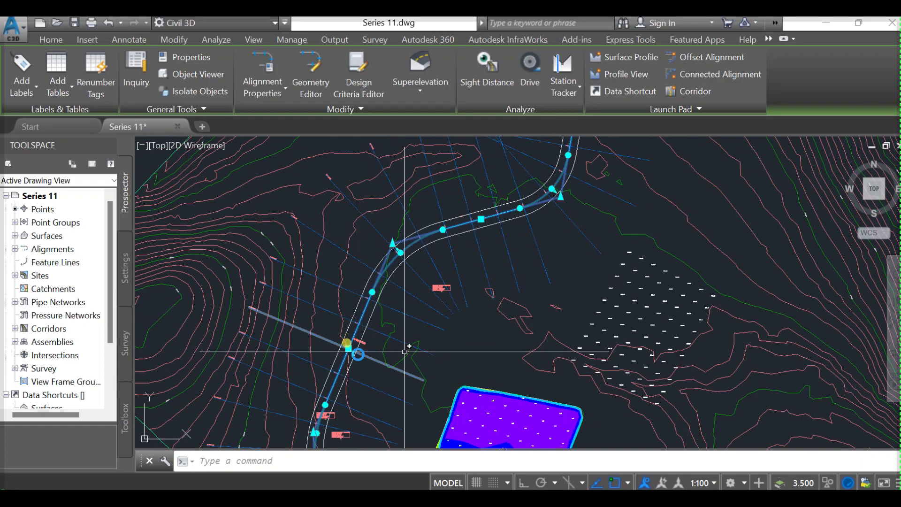
scroll(352, 338, "up", 3)
scroll(356, 337, "up", 5)
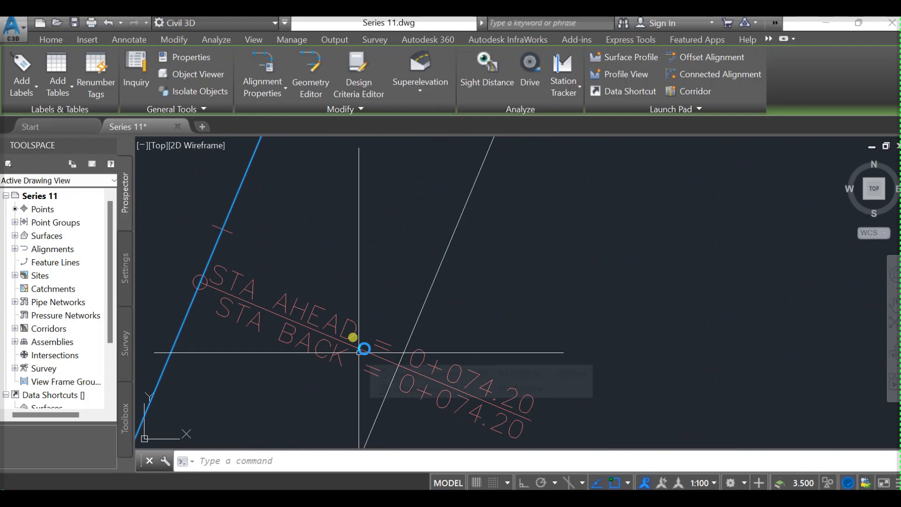
scroll(359, 350, "down", 1)
scroll(358, 352, "down", 8)
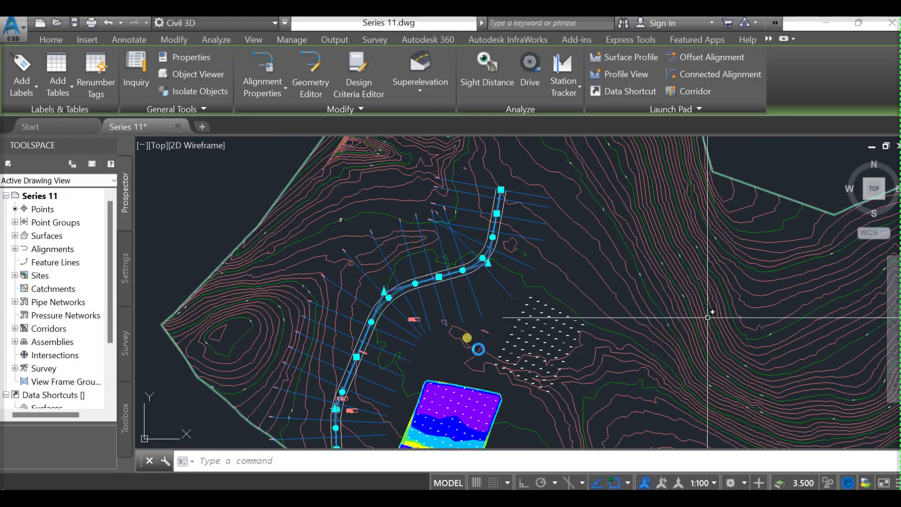
Examine the elevation and station labels in the profile view's data band around station 0+000.
middle_click_drag(623, 348, 469, 394)
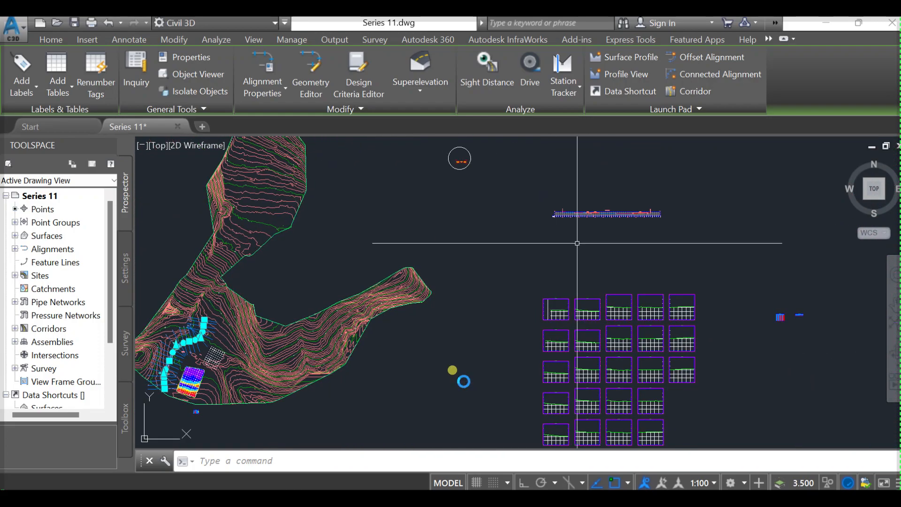
scroll(578, 235, "up", 2)
middle_click_drag(576, 256, 575, 278)
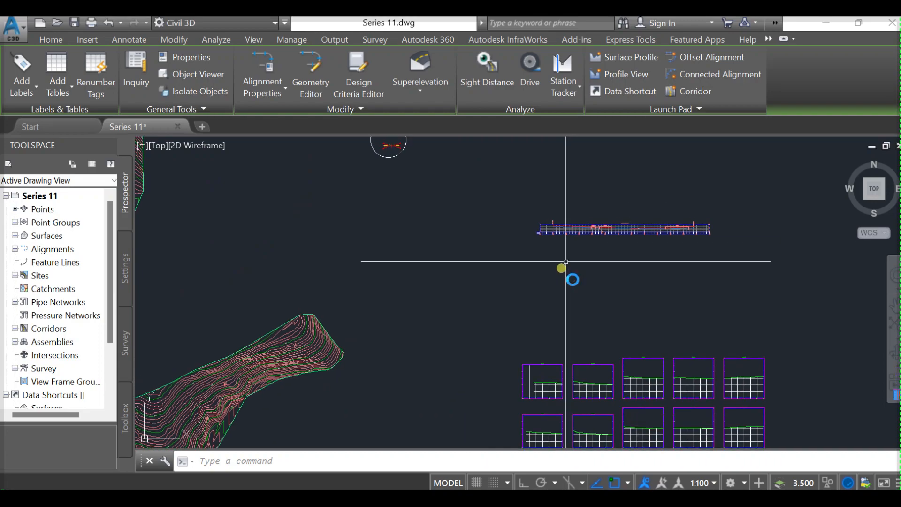
scroll(563, 237, "up", 4)
middle_click_drag(562, 235, 523, 279)
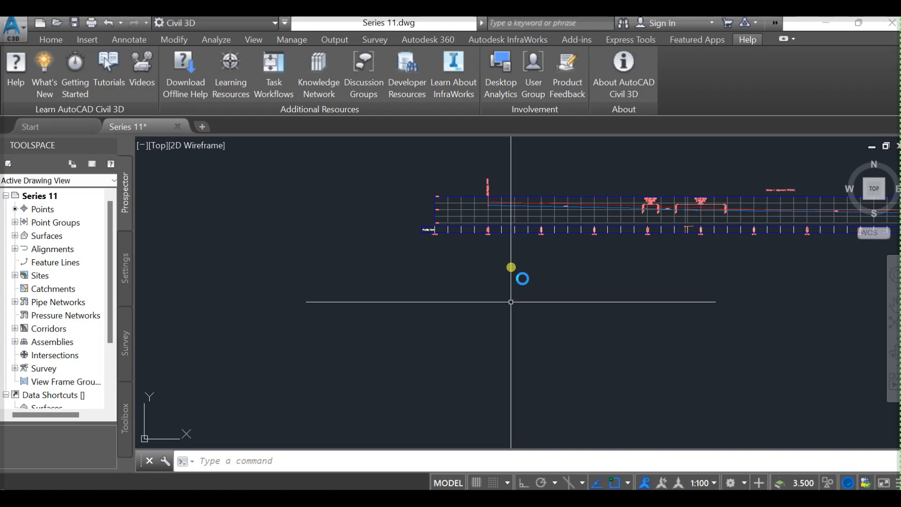
middle_click_drag(581, 276, 481, 304)
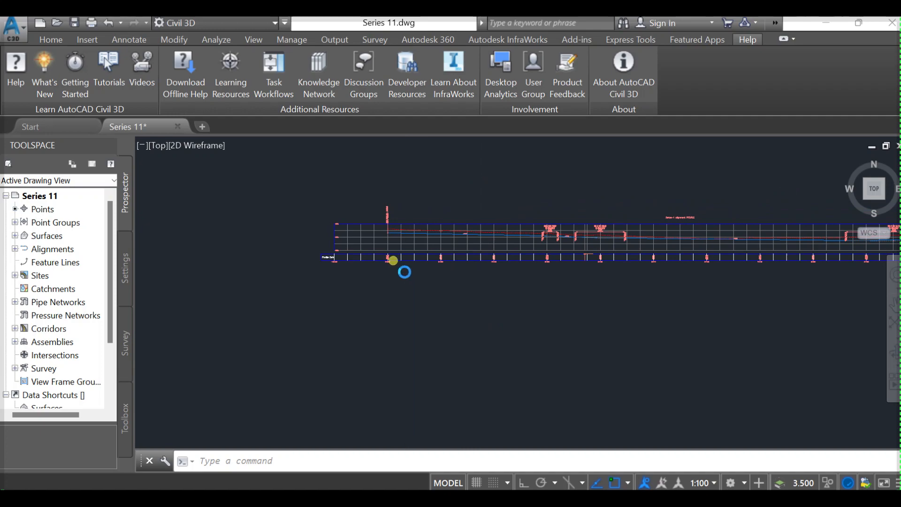
scroll(393, 260, "up", 6)
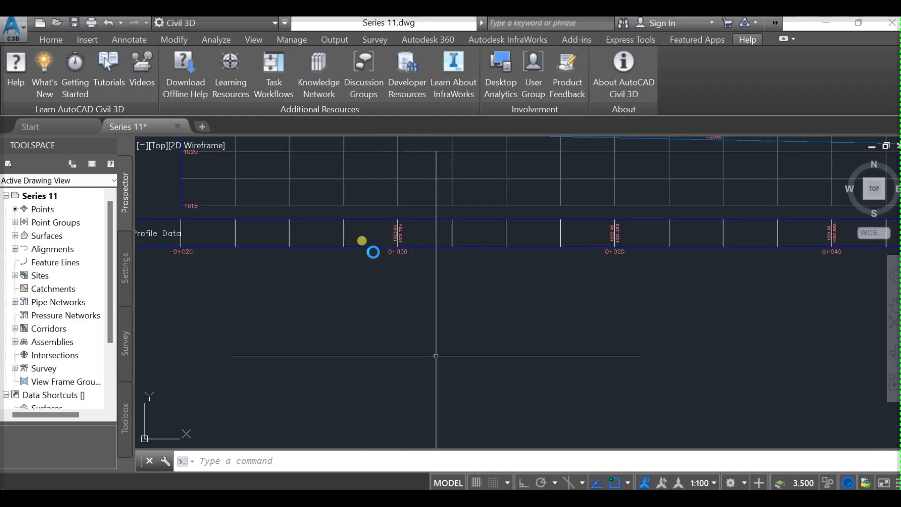
scroll(394, 202, "up", 3)
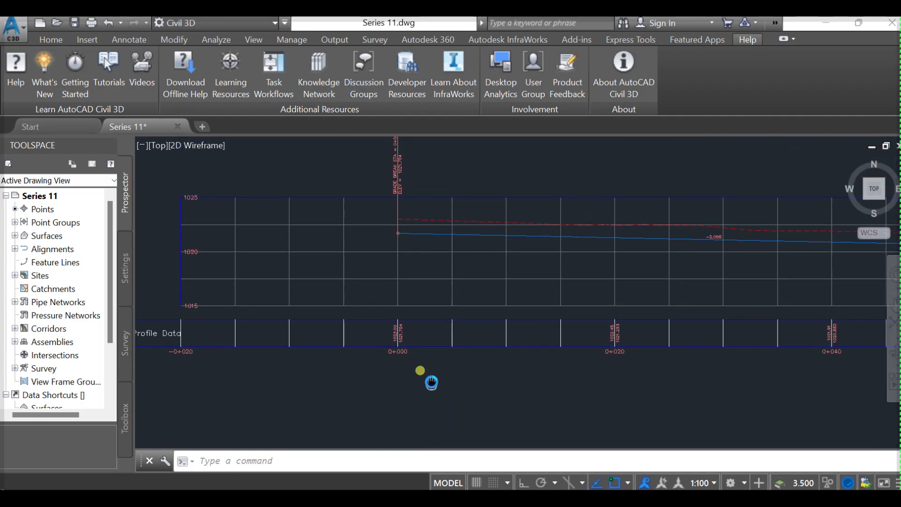
scroll(409, 300, "up", 3)
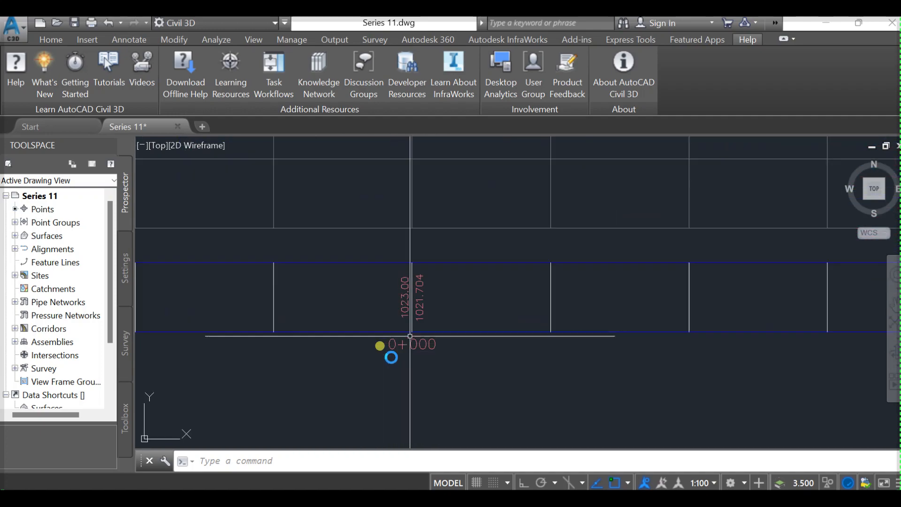
Delete the Profile Data band from the list of bands in the Series 1 profile view's properties.
left_click(412, 298)
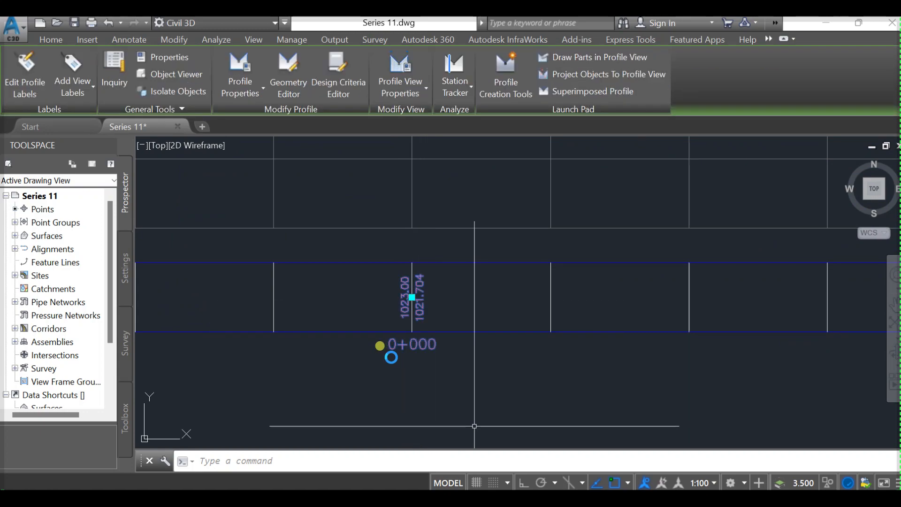
left_click(387, 63)
left_click(525, 186)
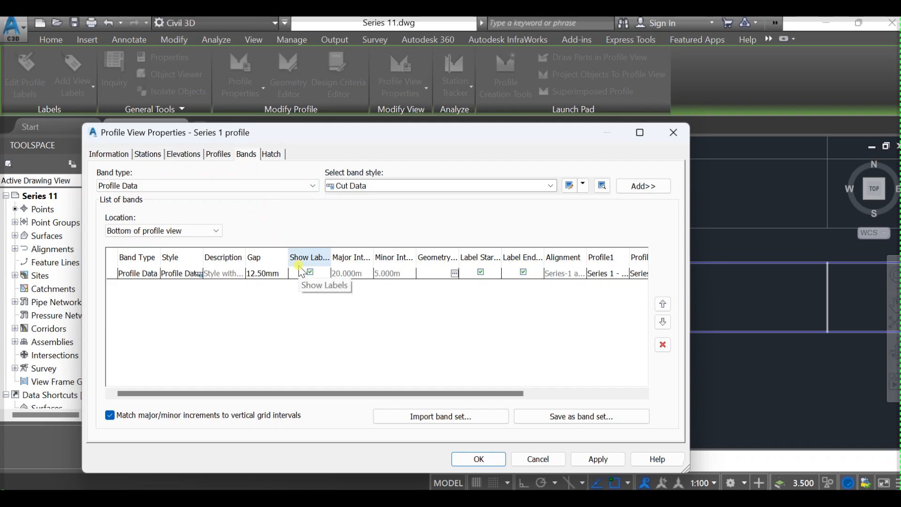
left_click(612, 276)
left_click(662, 344)
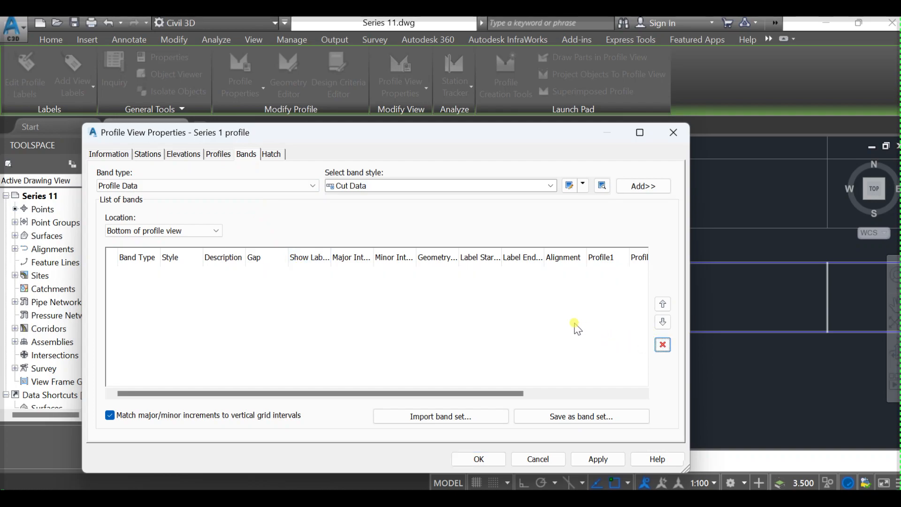
Review the available band types, keep Profile Data as the type, and choose Profile Data as the band style.
left_click(239, 185)
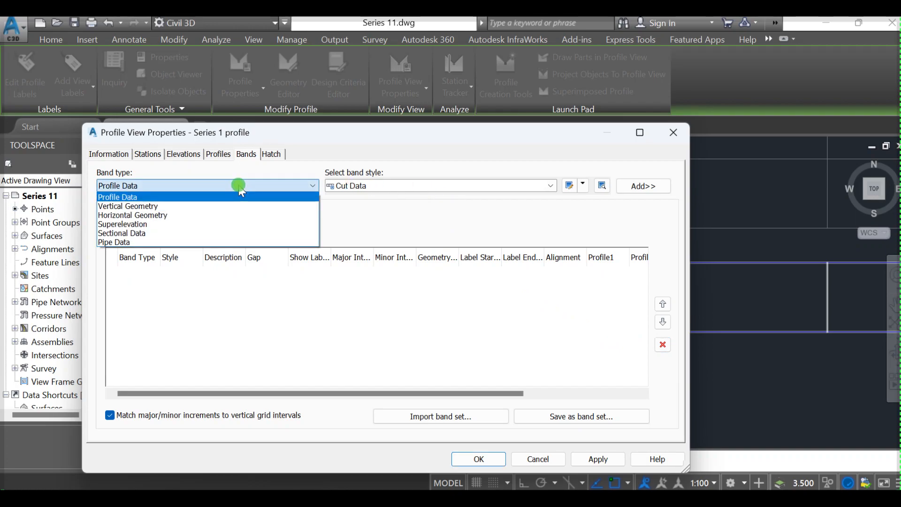
left_click(241, 187)
left_click(312, 186)
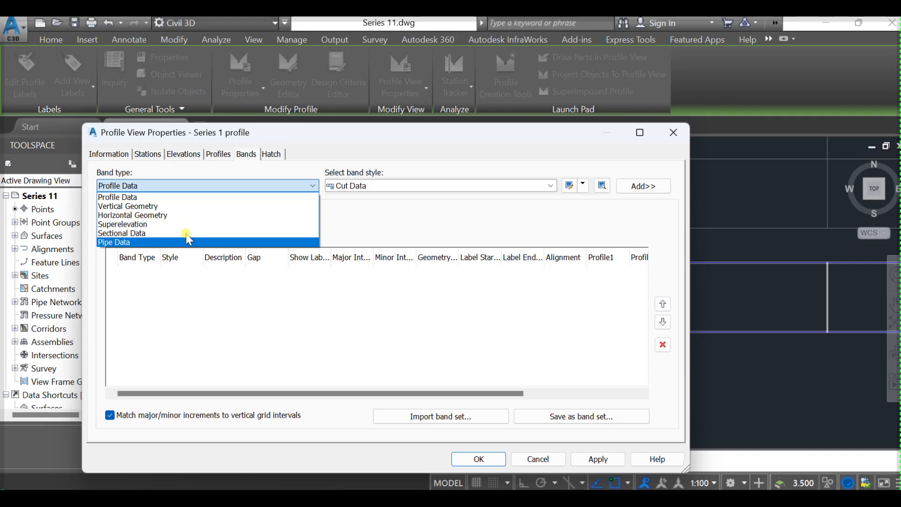
left_click(260, 186)
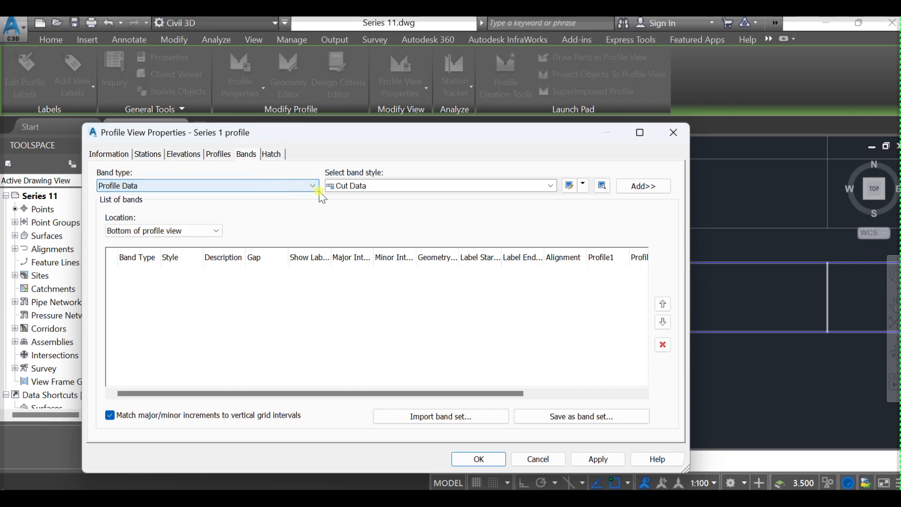
left_click(442, 187)
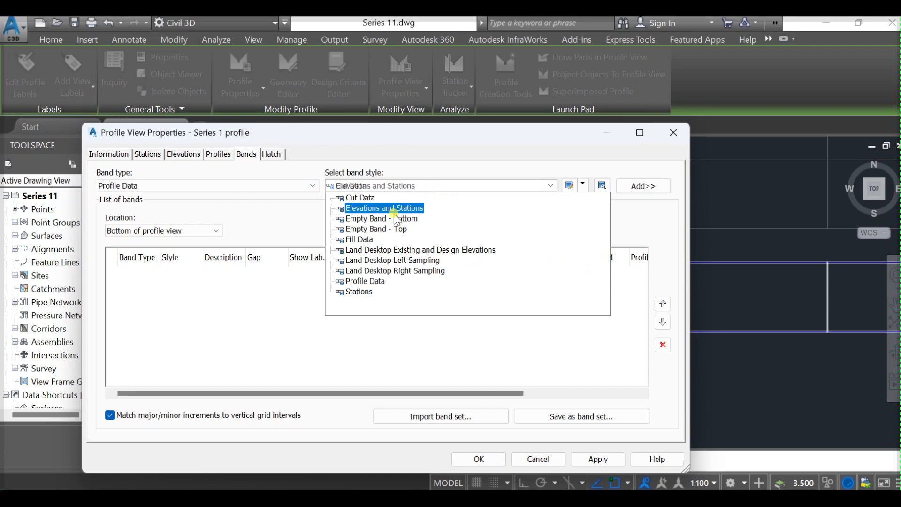
left_click(365, 282)
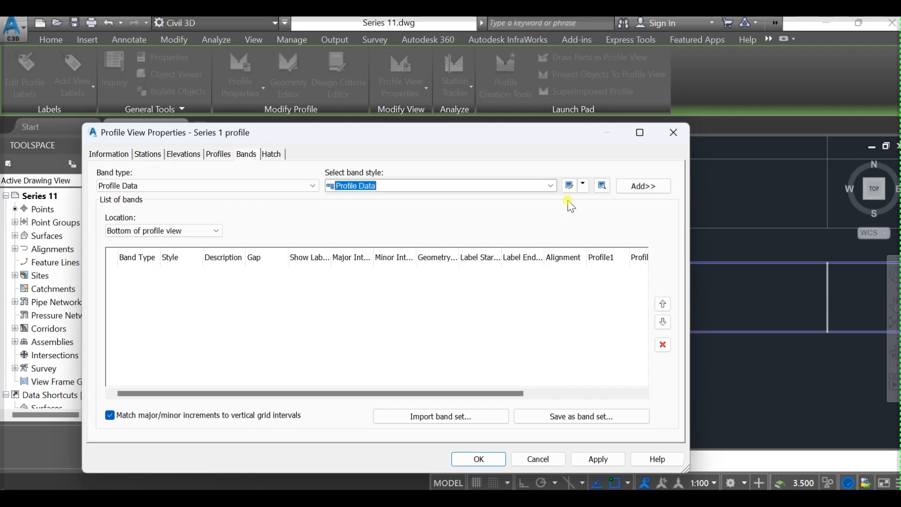
Open the Profile Data band style and bring up its Station Equation label with the Text.1 component for editing.
left_click(570, 186)
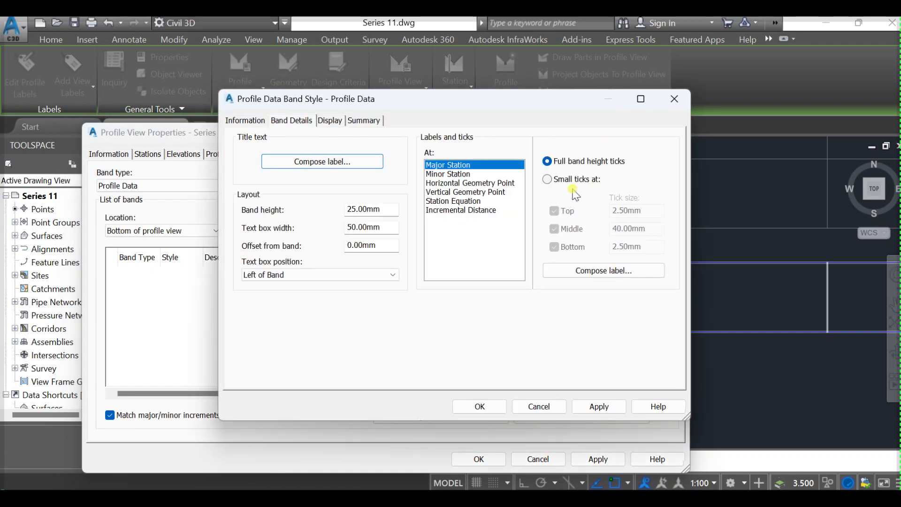
left_click(451, 166)
left_click(453, 174)
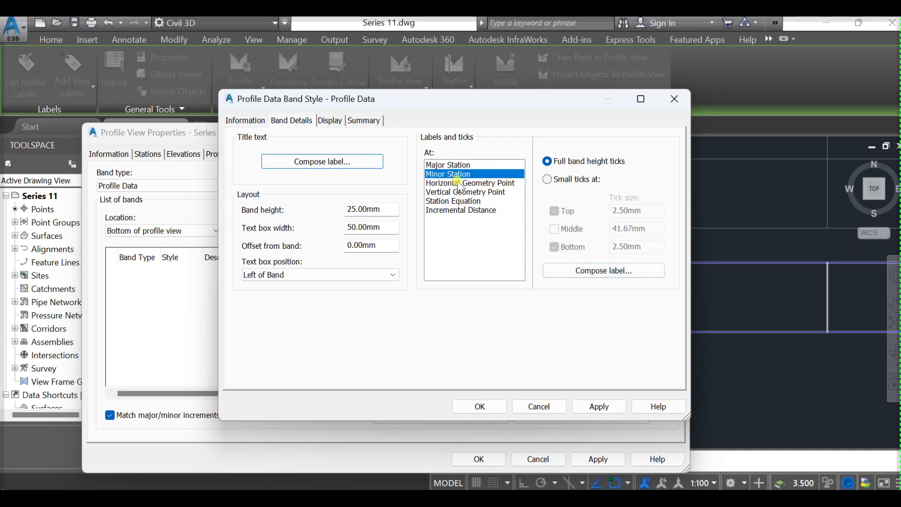
left_click(459, 183)
left_click(460, 193)
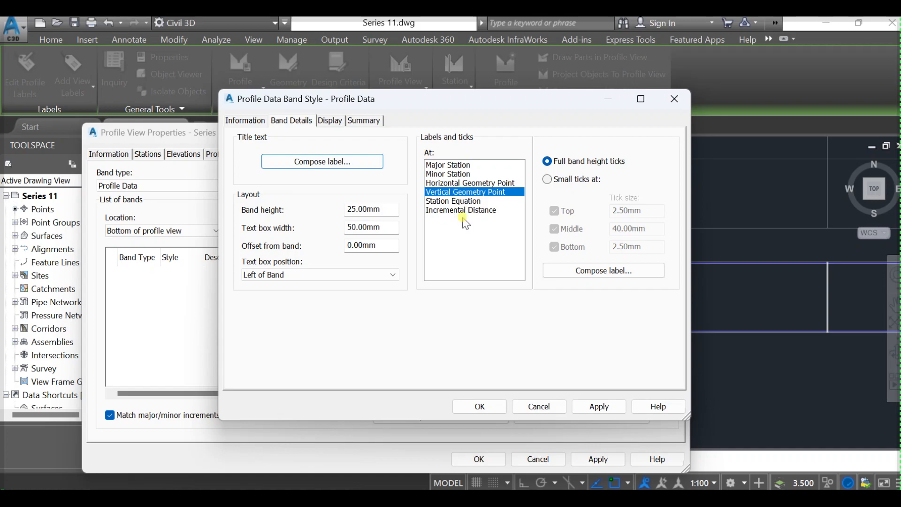
left_click(475, 202)
left_click(598, 272)
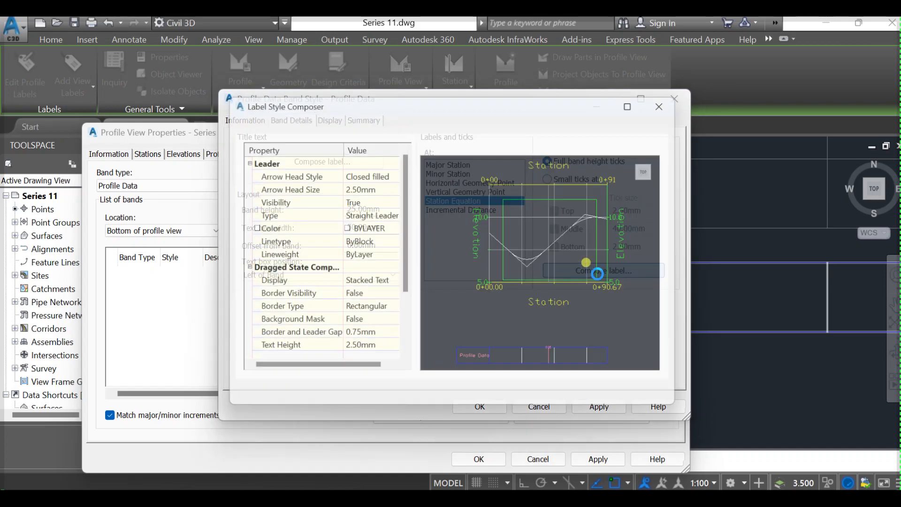
left_click(349, 152)
left_click(298, 182)
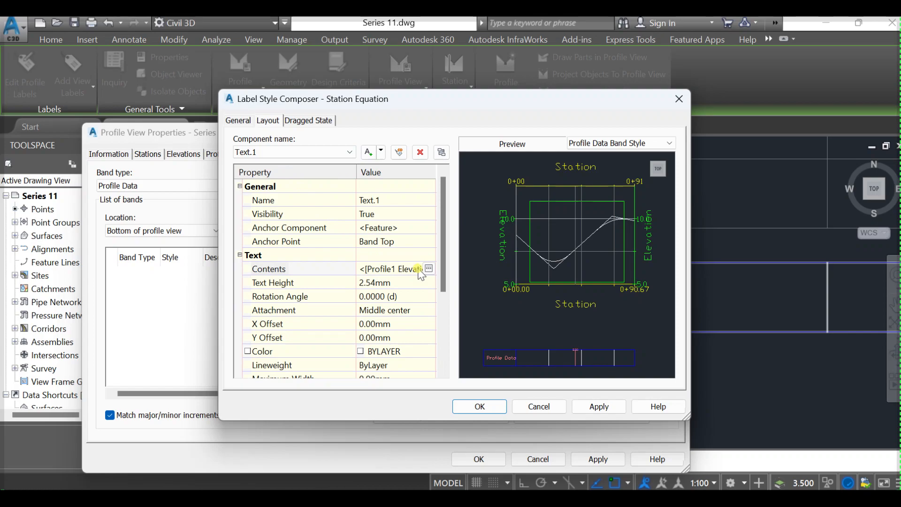
Replace the Text.1 component's contents with the Station Value property at 0.01 precision and accept the text.
left_click(429, 269)
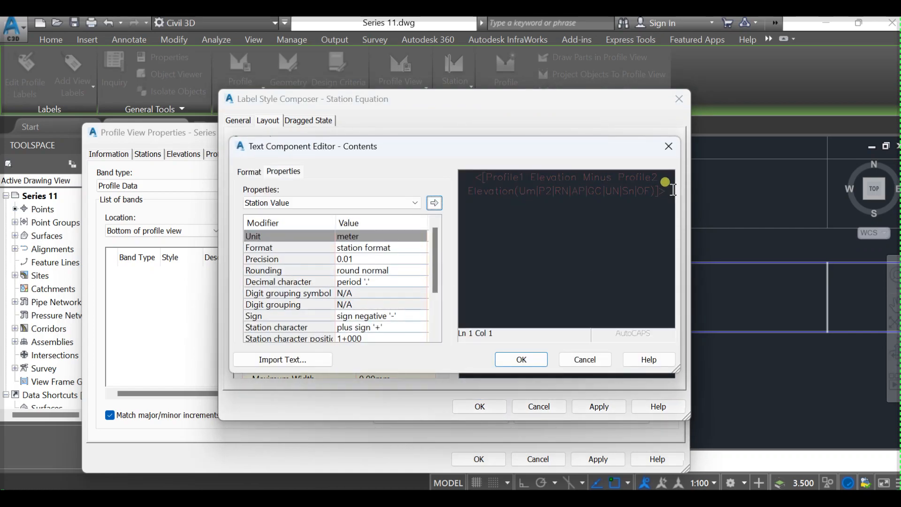
left_click_drag(673, 190, 468, 176)
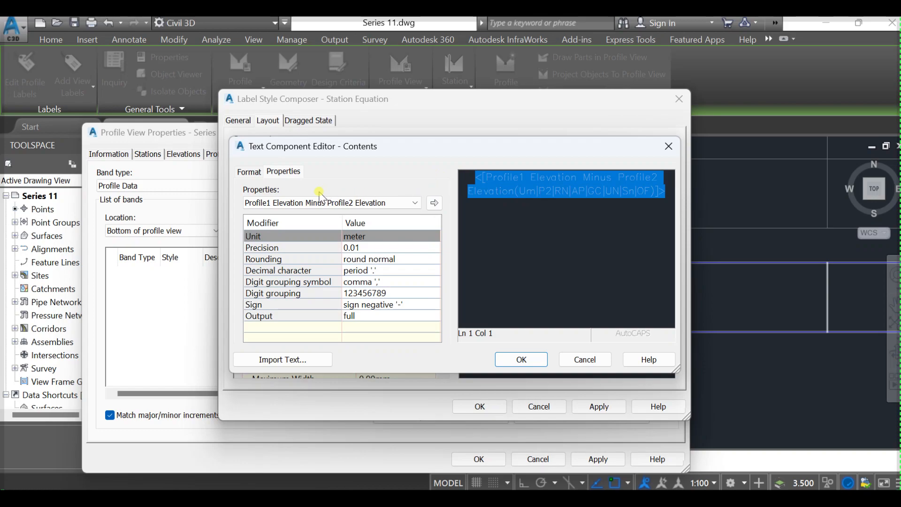
left_click(347, 201)
scroll(328, 244, "up", 1)
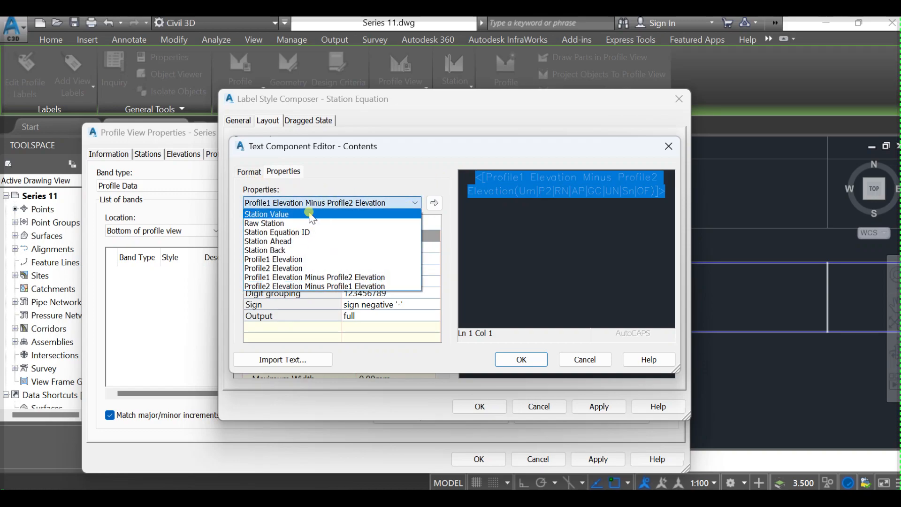
left_click(290, 219)
left_click(435, 202)
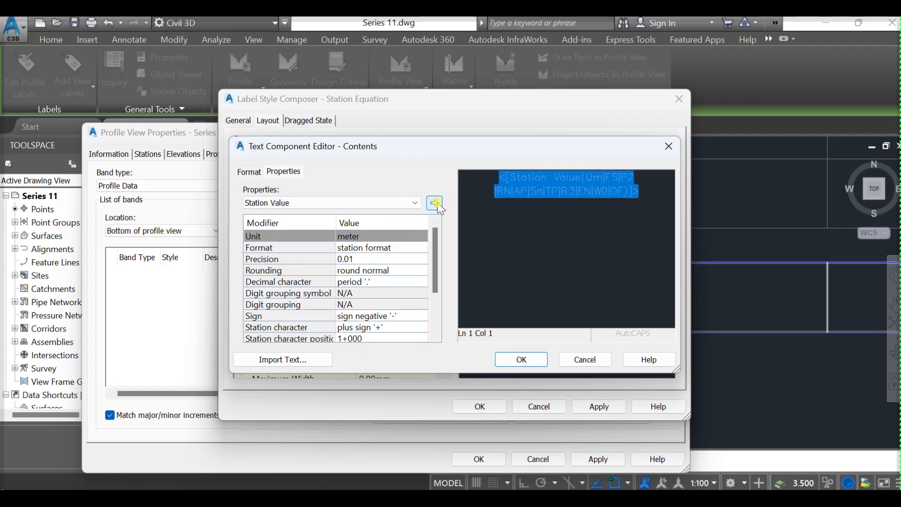
left_click(505, 362)
Rename the Text.1 component of the Station Equation label to Station and set its Y offset to -30 mm.
left_click(372, 198)
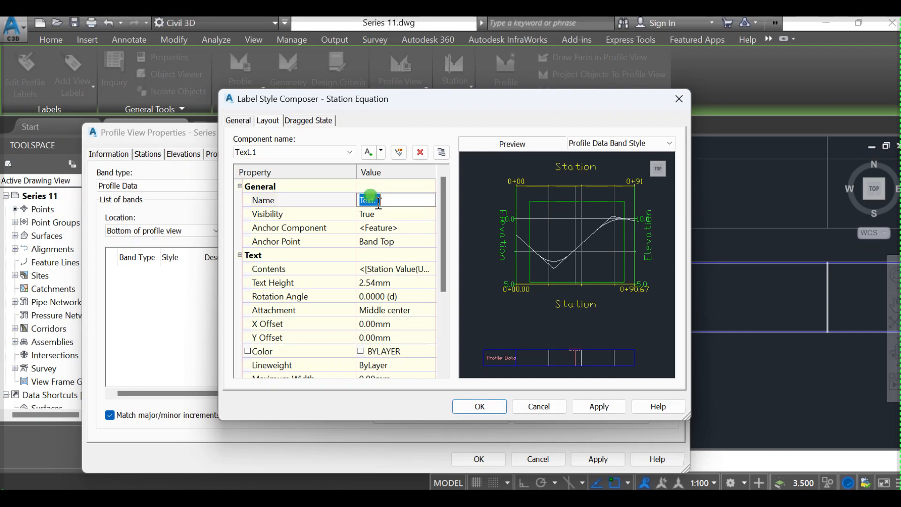
type("Station")
left_click(397, 337)
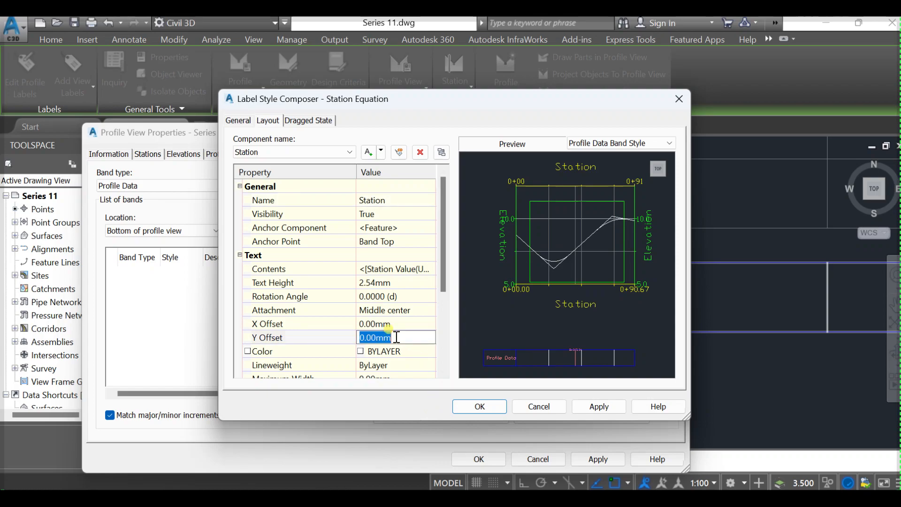
type("-30")
Set the Station component's attachment to Bottom center and accept the Station Equation label style.
left_click(397, 324)
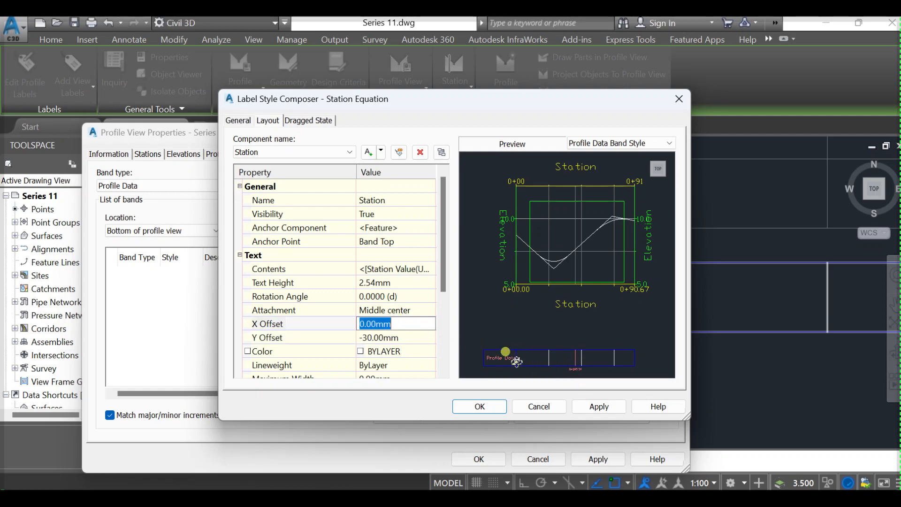
left_click(413, 311)
left_click(430, 310)
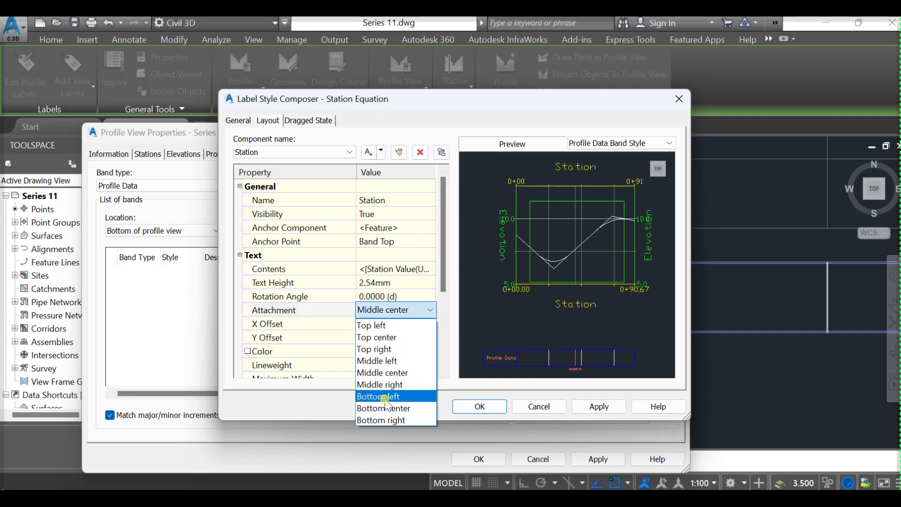
left_click(393, 412)
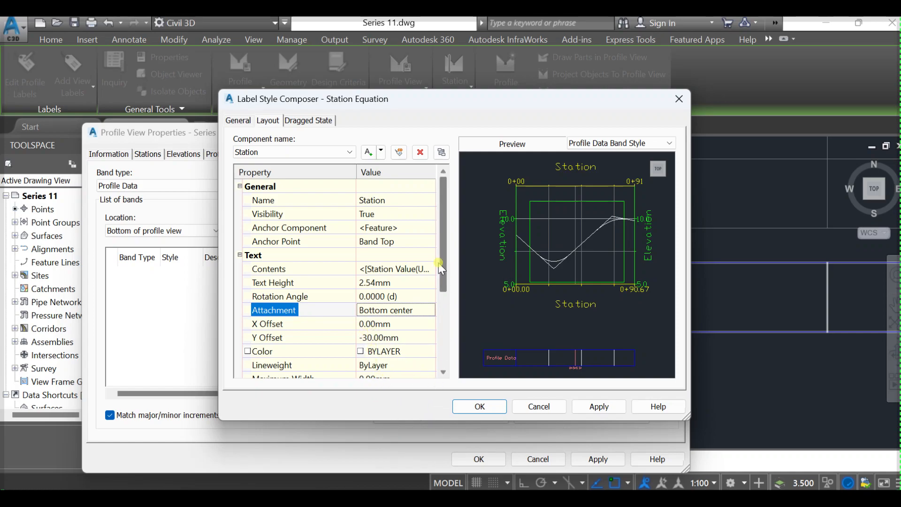
left_click_drag(438, 263, 443, 369)
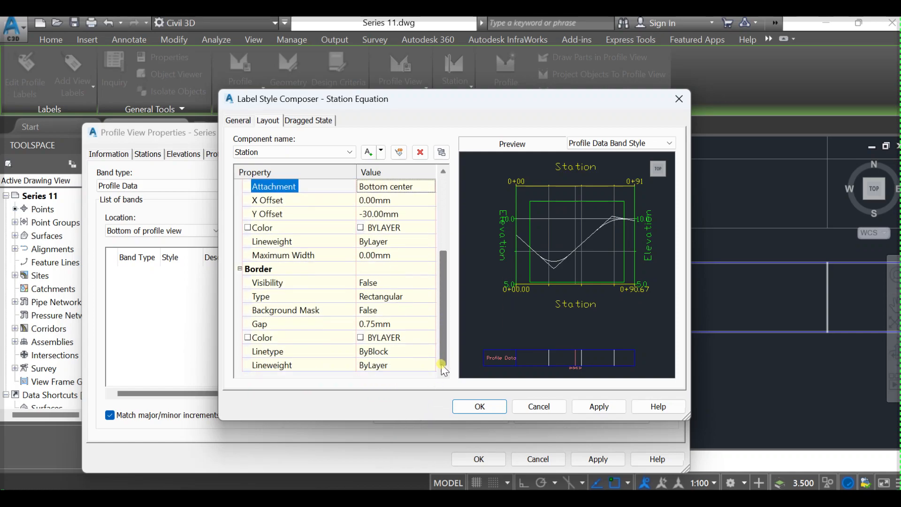
left_click(480, 406)
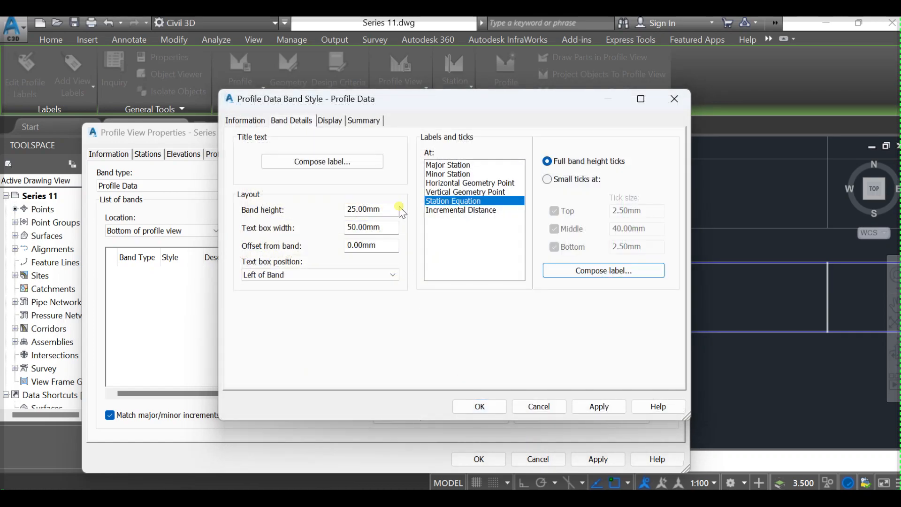
Reopen the Station Equation label for composing and add a new text component named EG.
left_click(595, 270)
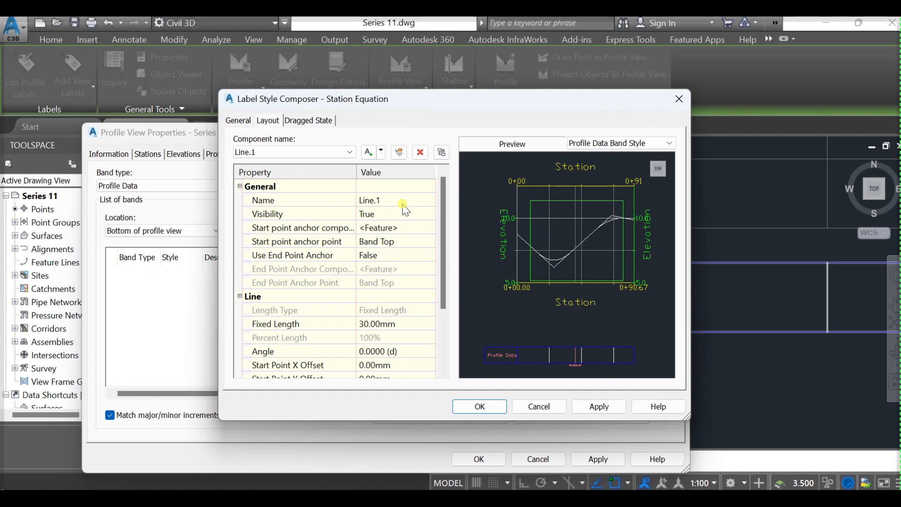
left_click(349, 152)
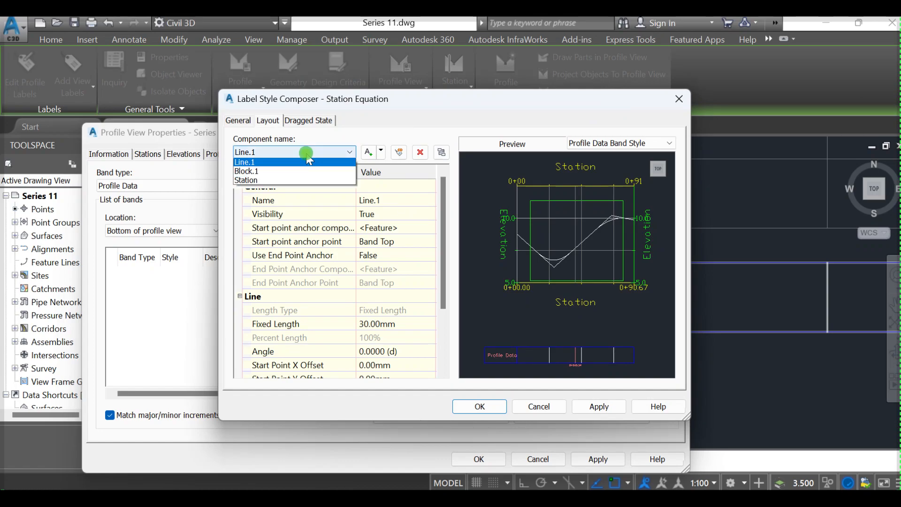
left_click(295, 181)
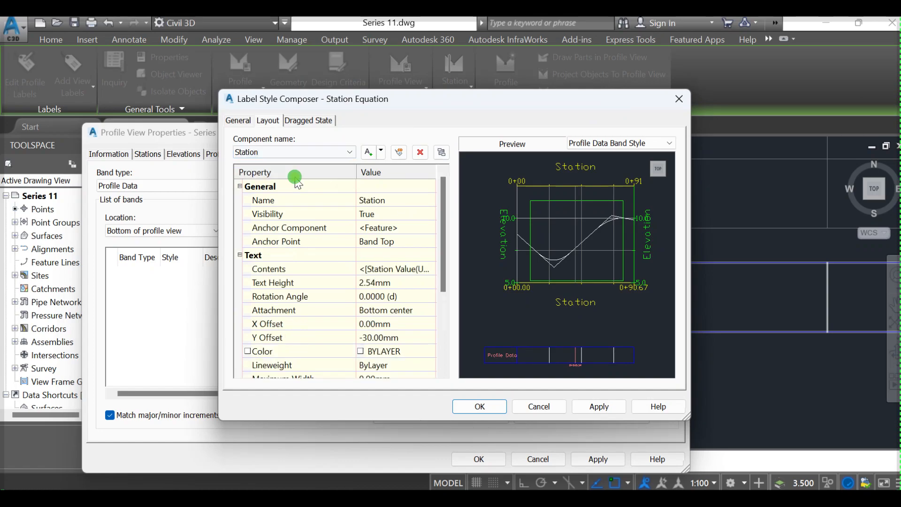
left_click(370, 155)
left_click(399, 200)
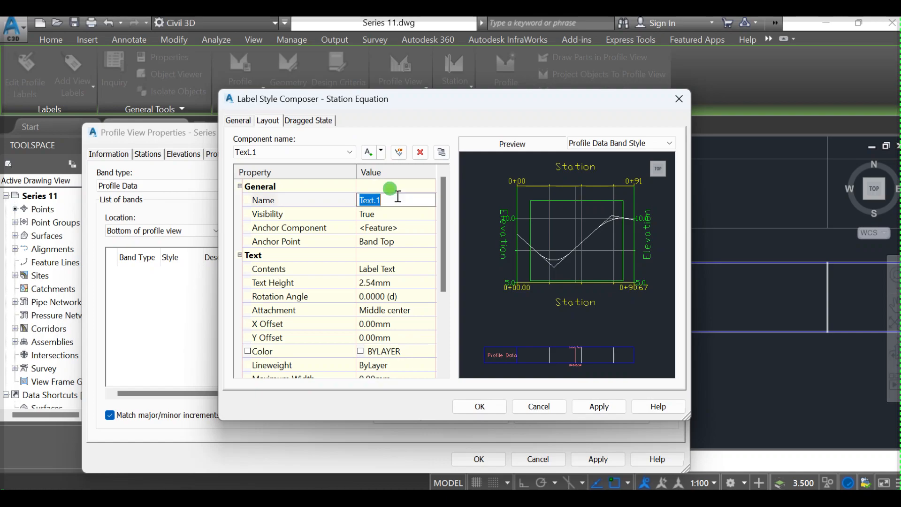
type("E")
Replace the EG component's label text with the Profile1 Elevation property at 0.01 precision and accept the text.
left_click(404, 270)
left_click(428, 268)
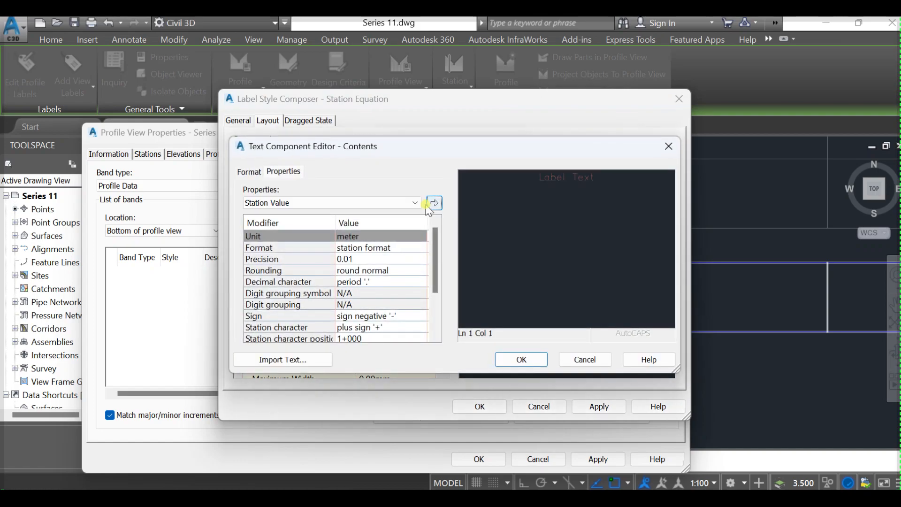
left_click(414, 203)
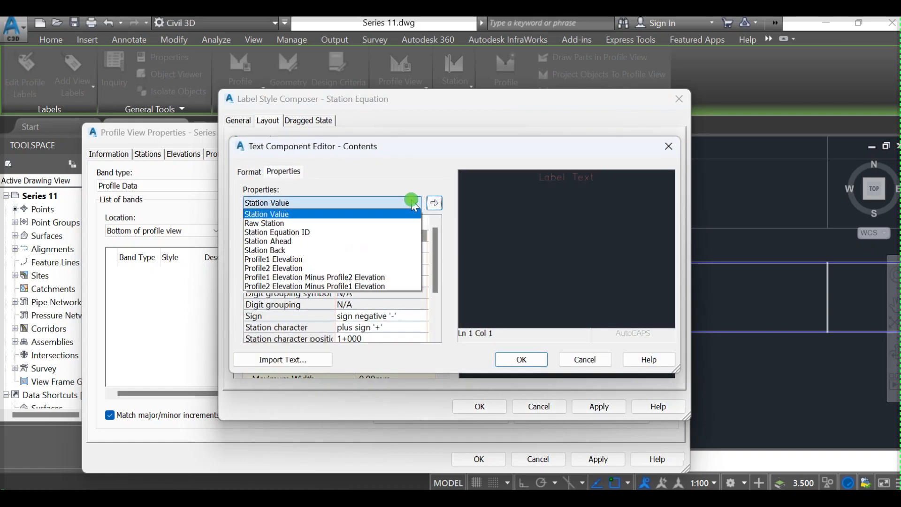
left_click(339, 259)
left_click_drag(600, 177, 538, 178)
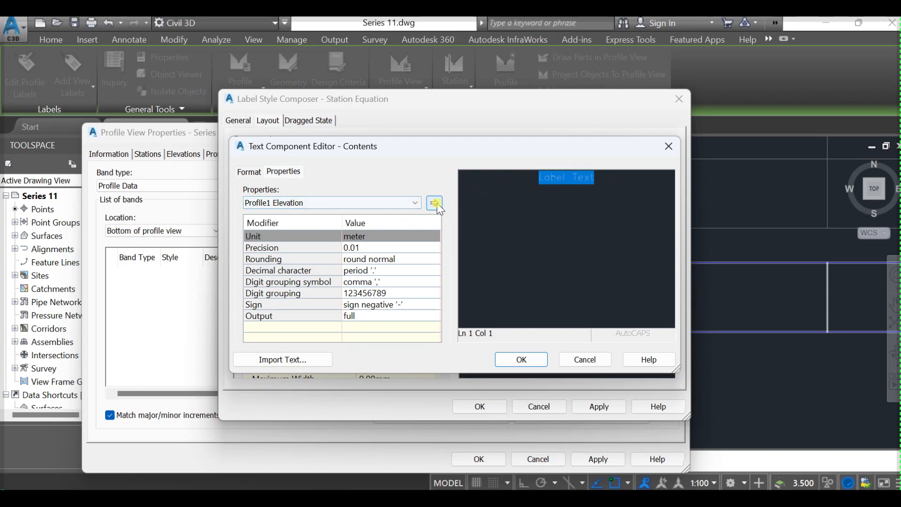
left_click(434, 204)
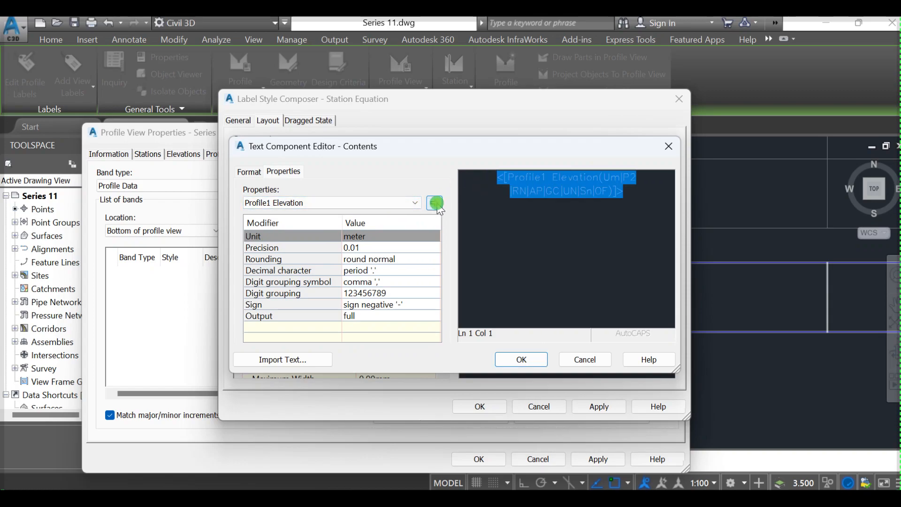
left_click(498, 359)
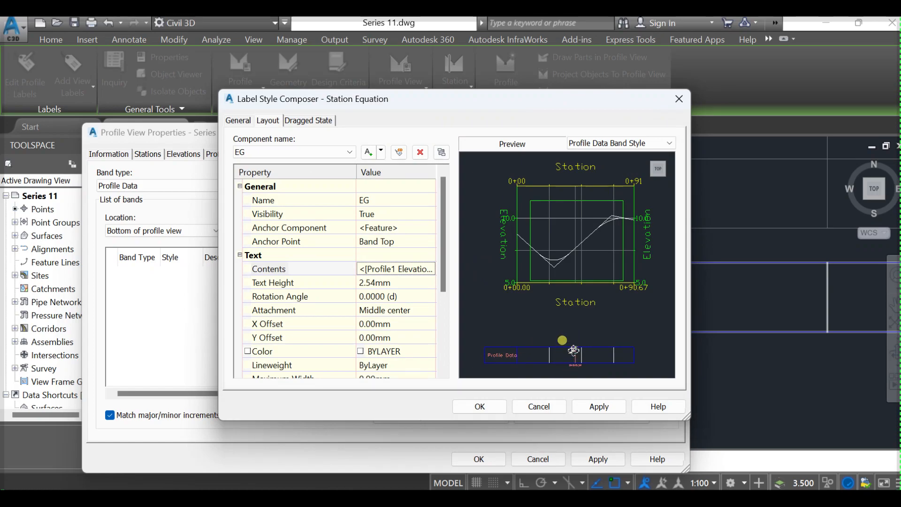
Try Bottom left as the EG component's attachment.
left_click(420, 311)
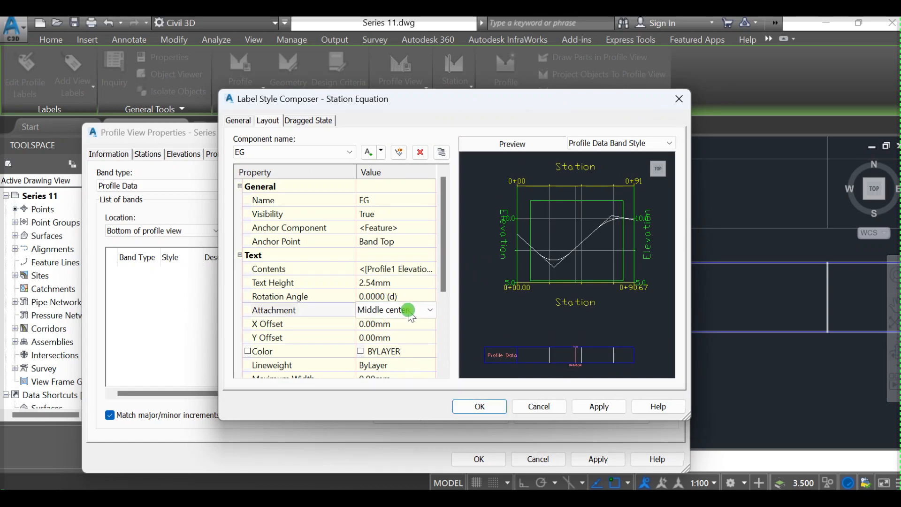
left_click(421, 311)
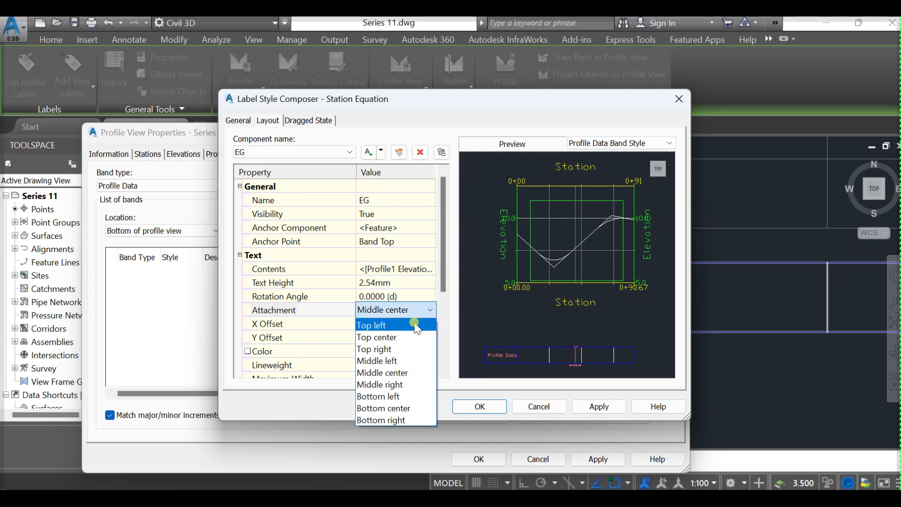
left_click(403, 396)
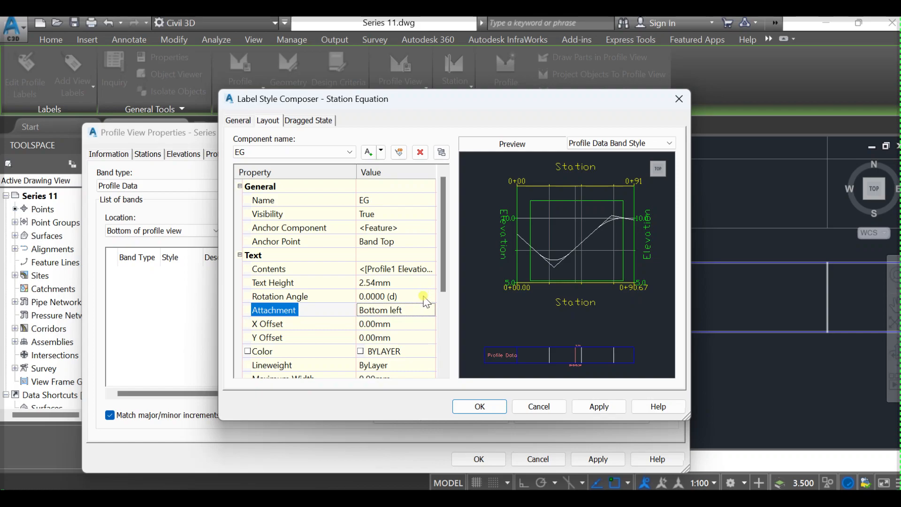
Reopen the EG component's contents, choose the Profile1 Elevation property again and accept the text.
left_click(422, 282)
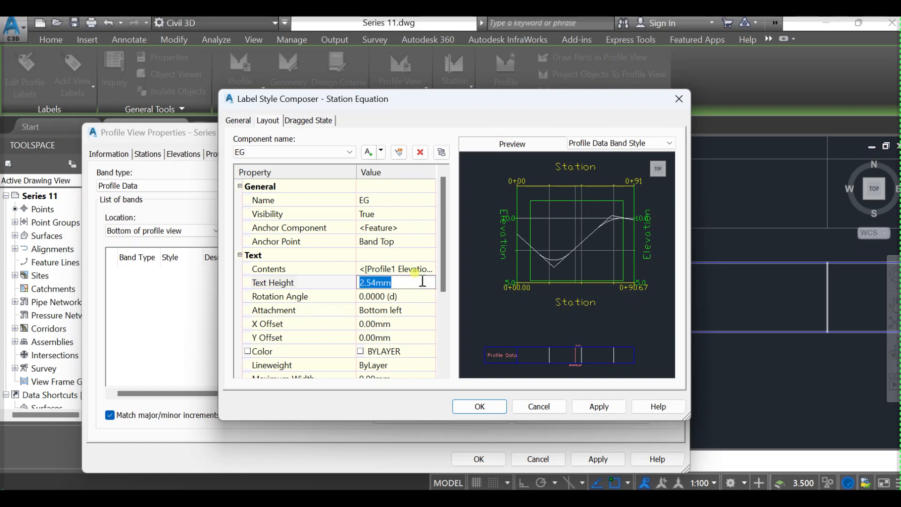
left_click(420, 269)
left_click(431, 267)
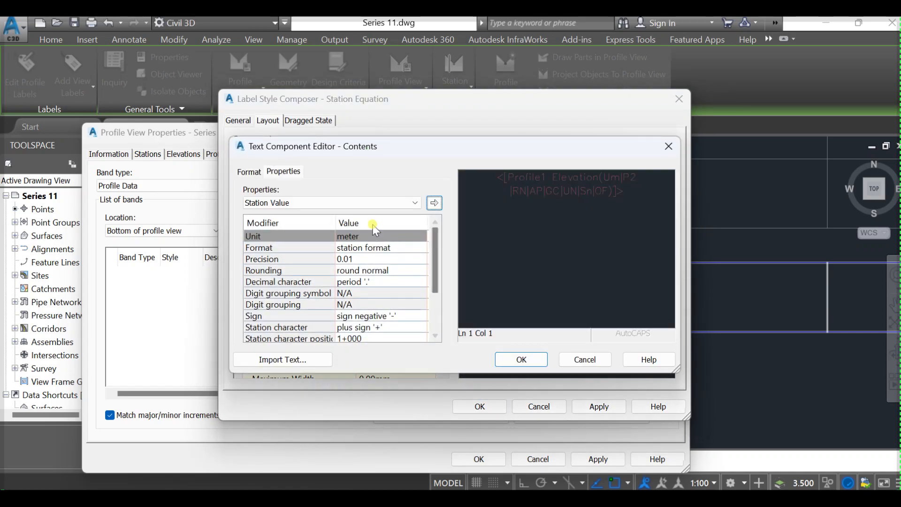
left_click(384, 203)
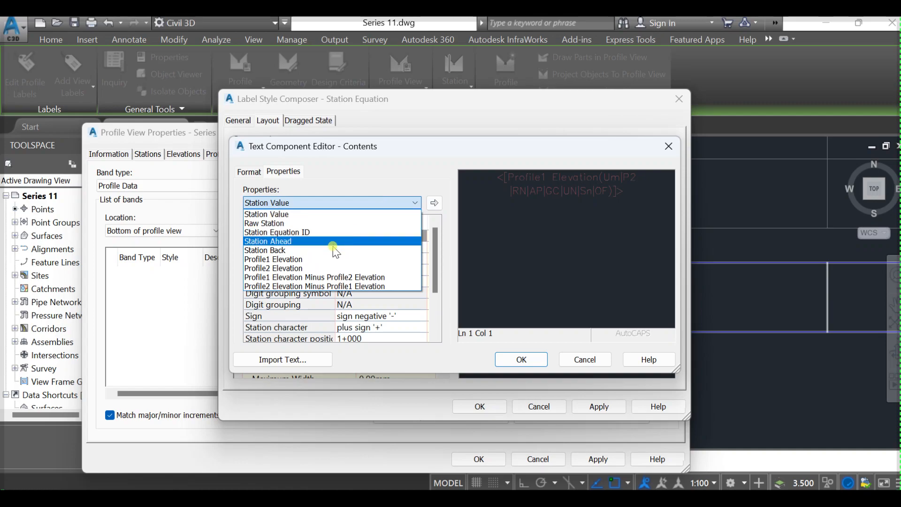
left_click(299, 259)
left_click_drag(626, 193, 517, 168)
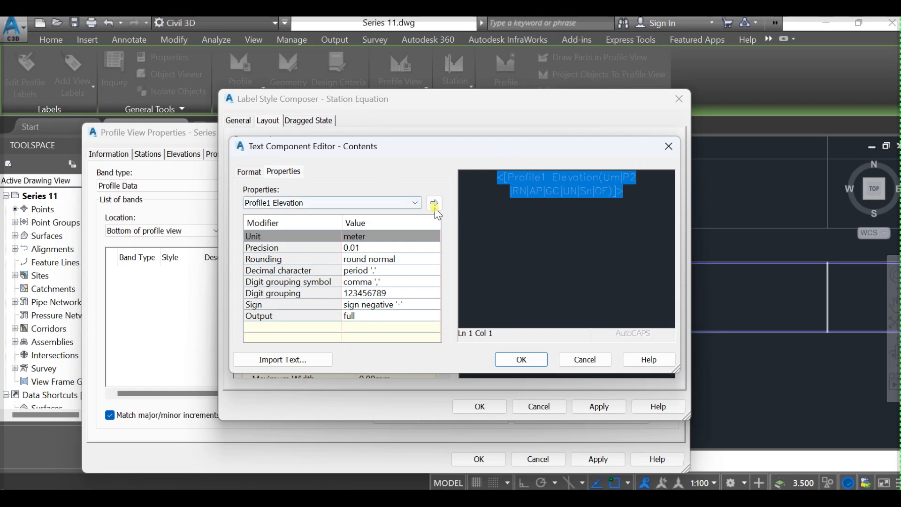
left_click(521, 359)
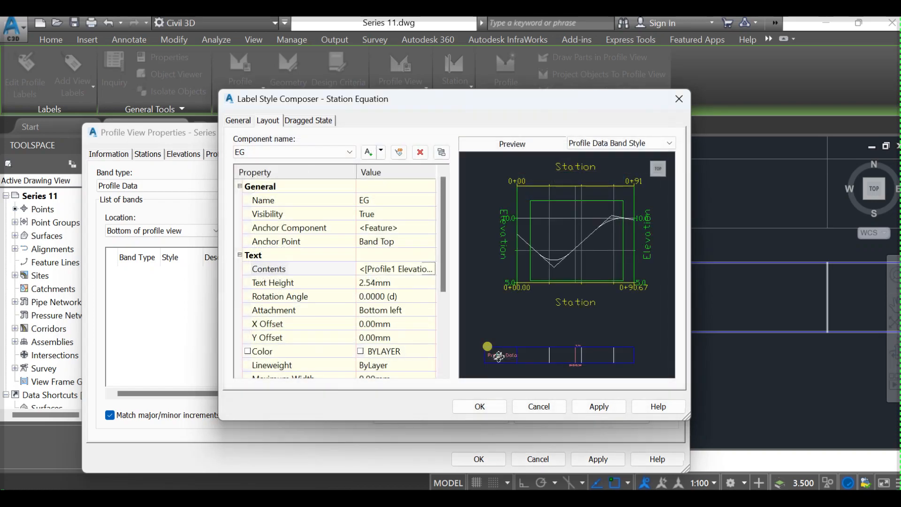
Try Bottom center as the EG component's attachment, and set it to Bottom right instead.
left_click(394, 309)
left_click(404, 309)
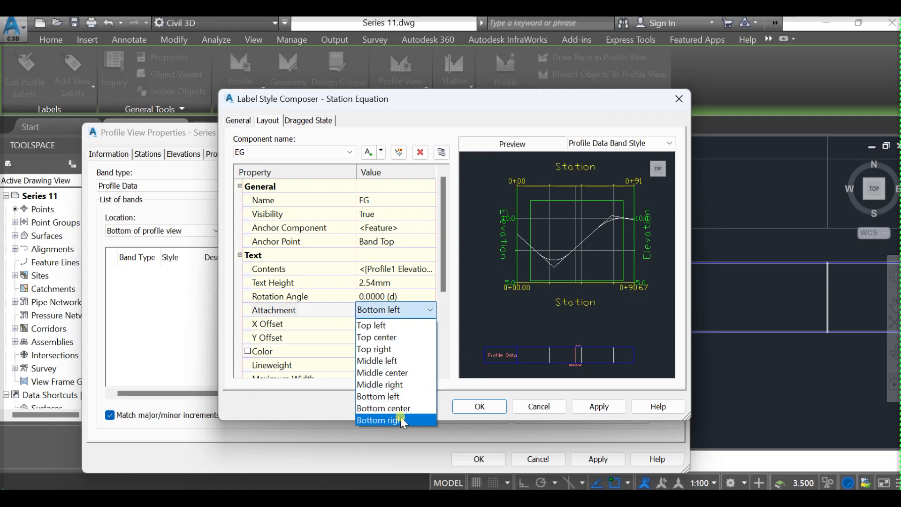
left_click(399, 409)
left_click(413, 309)
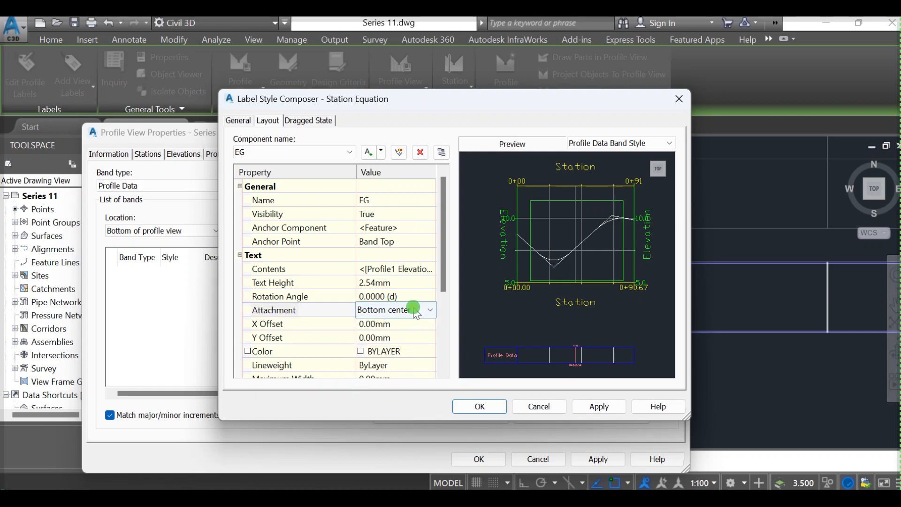
left_click(429, 309)
left_click(386, 419)
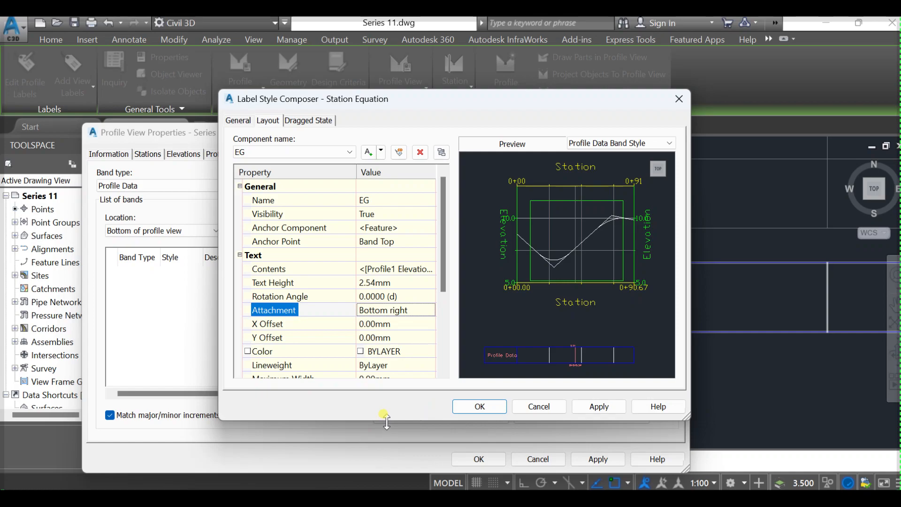
Set the EG component's rotation angle to 90 degrees and its X offset to -2.5 mm, and accept the label style.
left_click(413, 295)
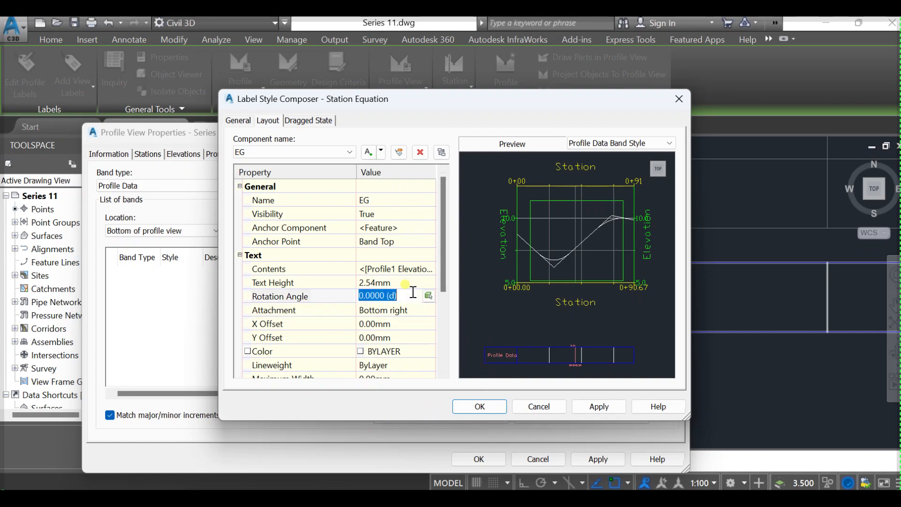
type("90")
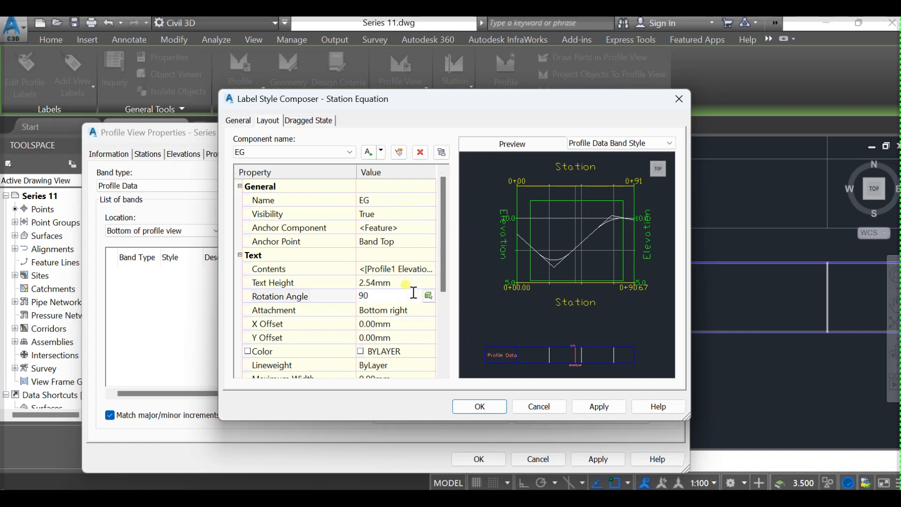
left_click(406, 323)
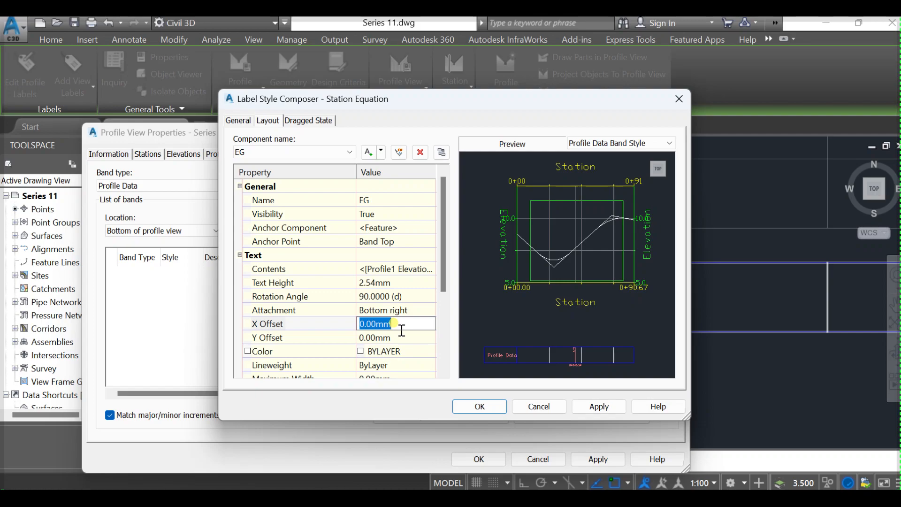
type("-2.5")
left_click(398, 338)
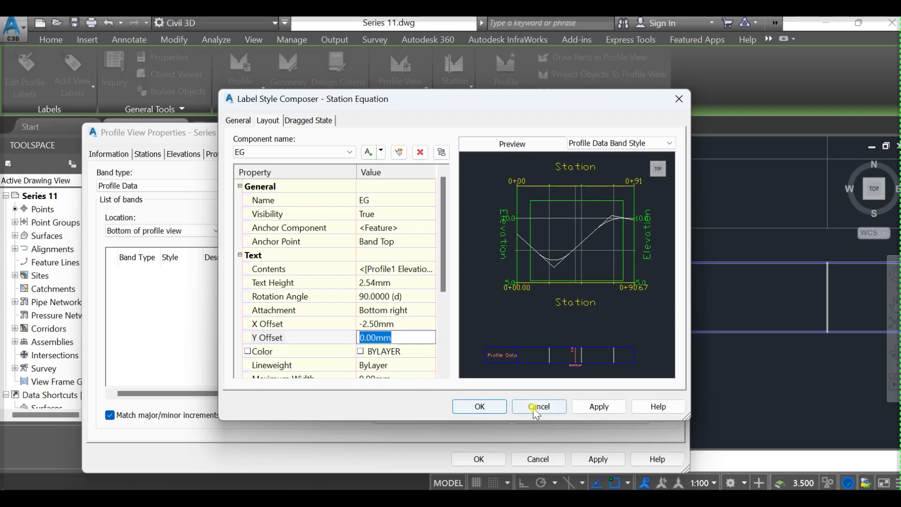
left_click(467, 406)
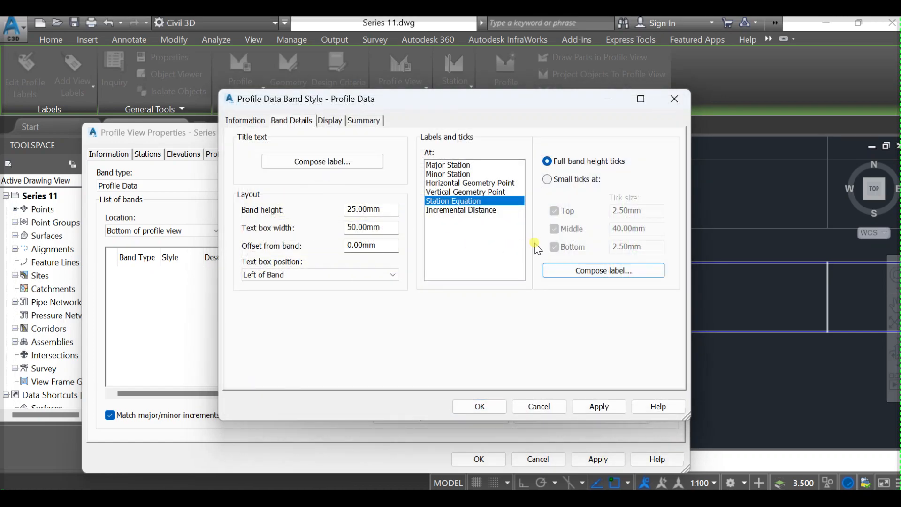
Add a text component named PG to the Profile Data band's Station Equation label.
left_click(582, 265)
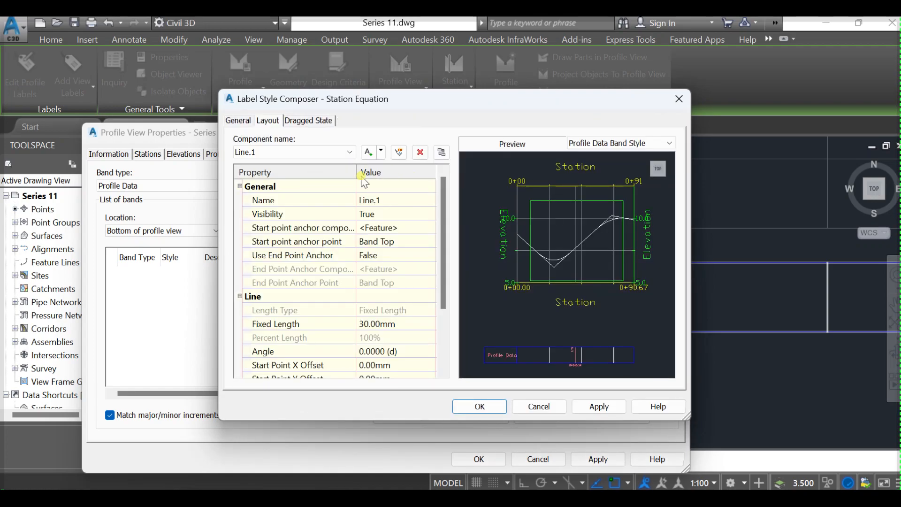
left_click(369, 151)
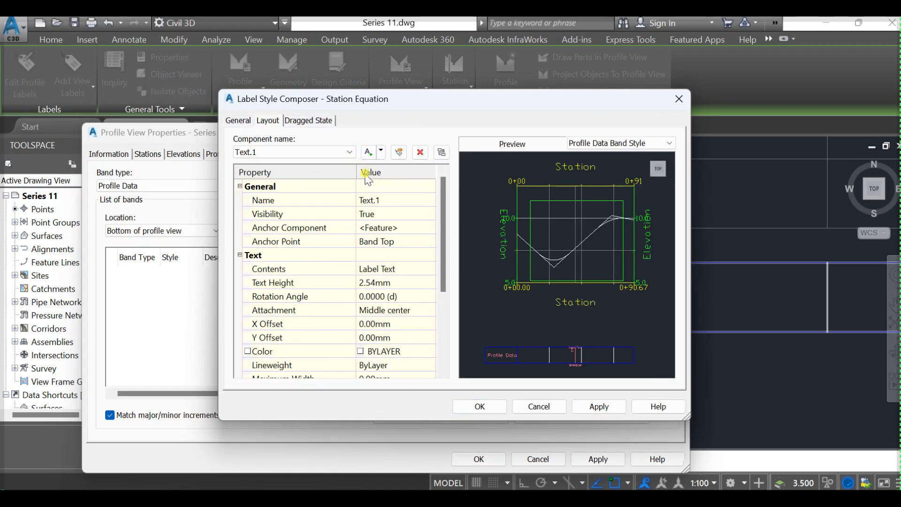
left_click(382, 200)
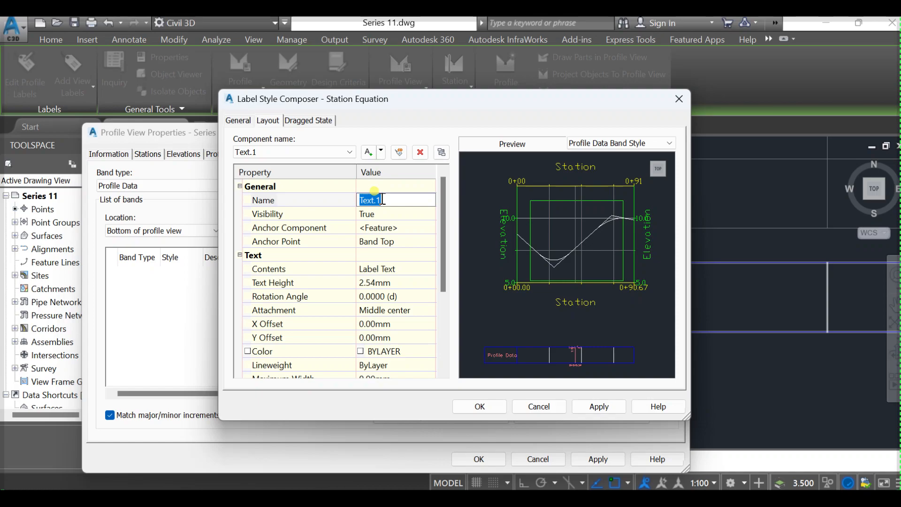
type("PG")
Replace the PG component's default label text with the Profile2 Elevation property and accept the contents.
left_click(413, 268)
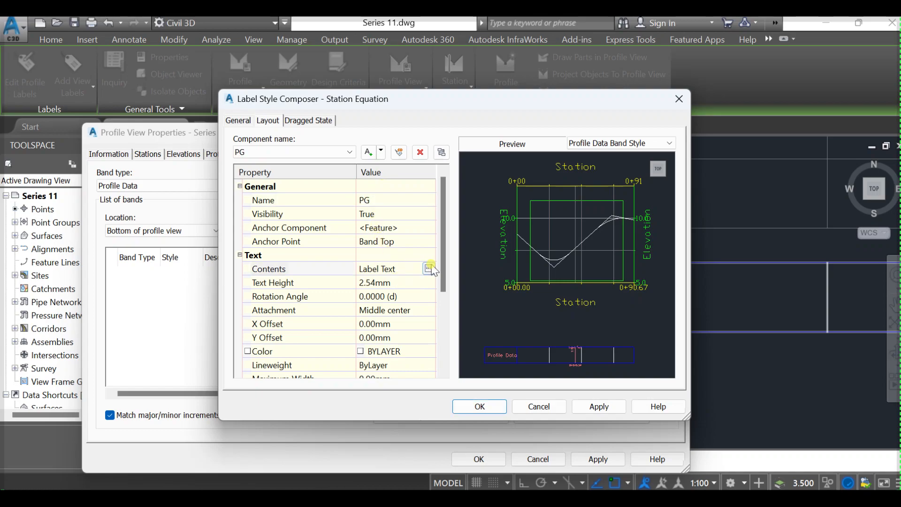
left_click(432, 269)
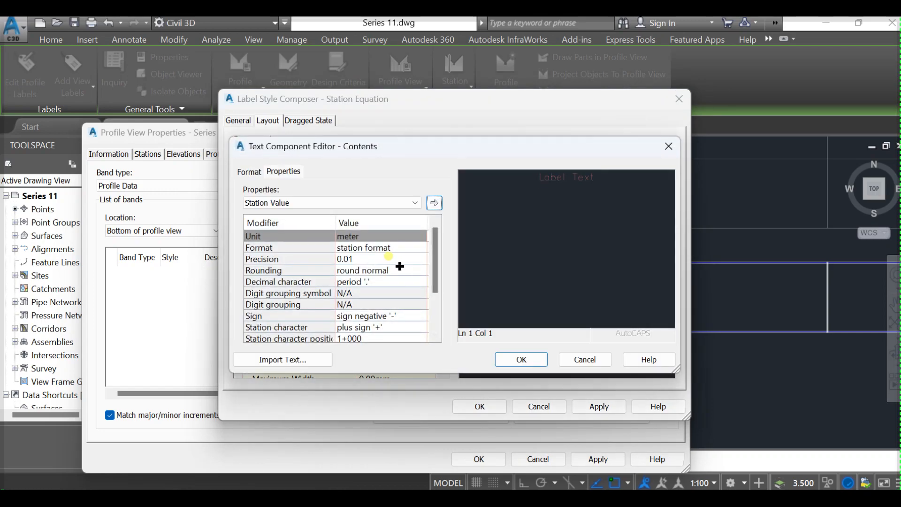
left_click(413, 202)
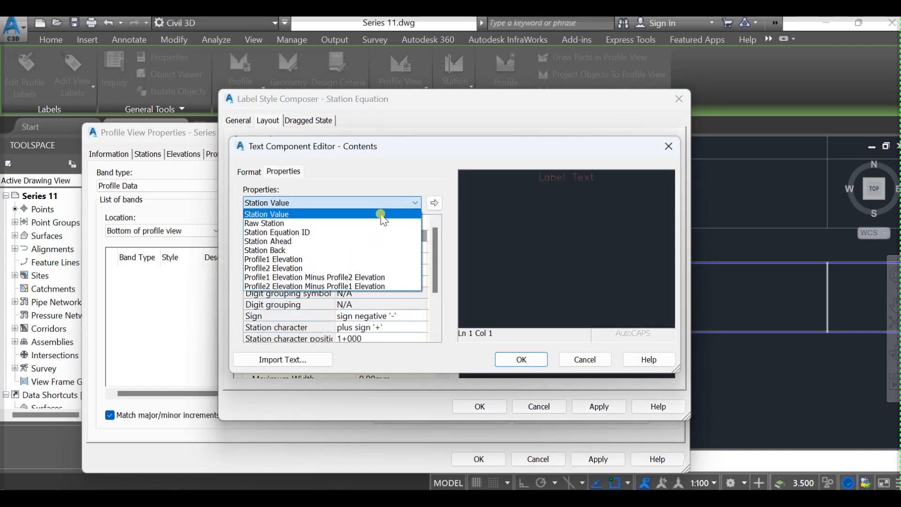
left_click(293, 268)
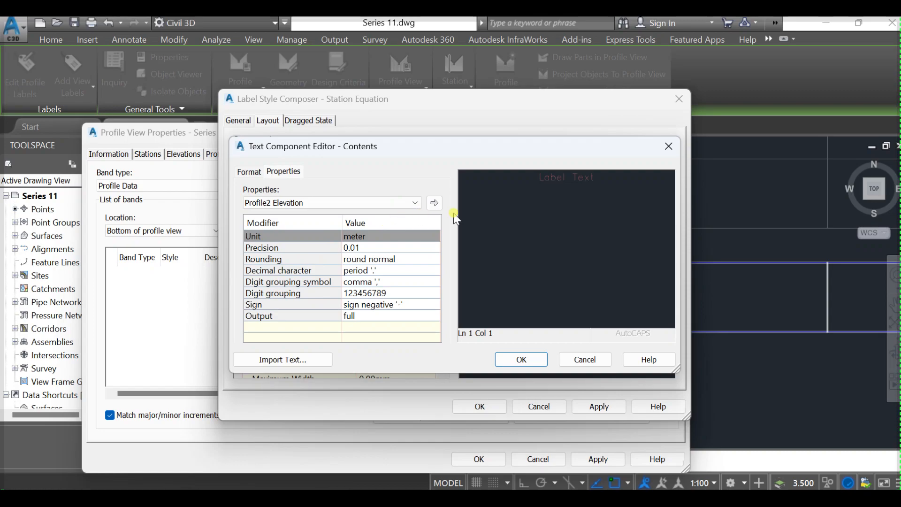
left_click_drag(625, 193, 469, 184)
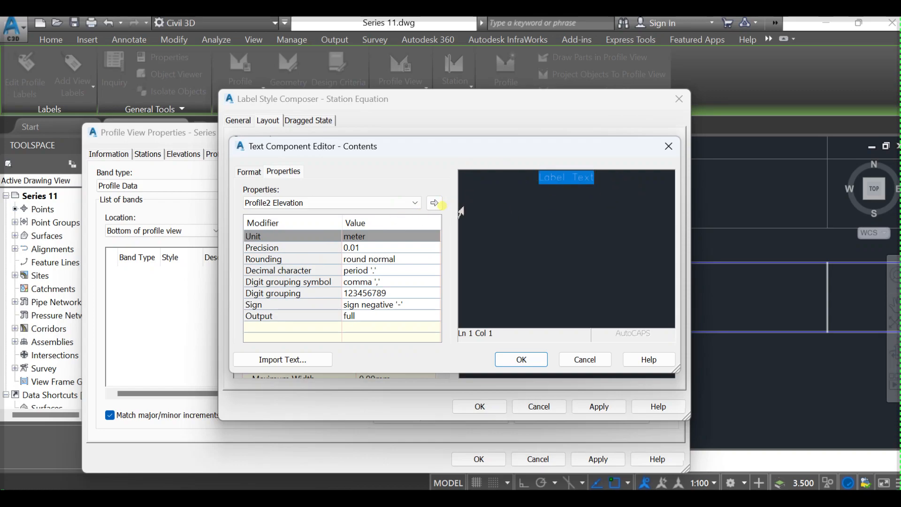
left_click(433, 205)
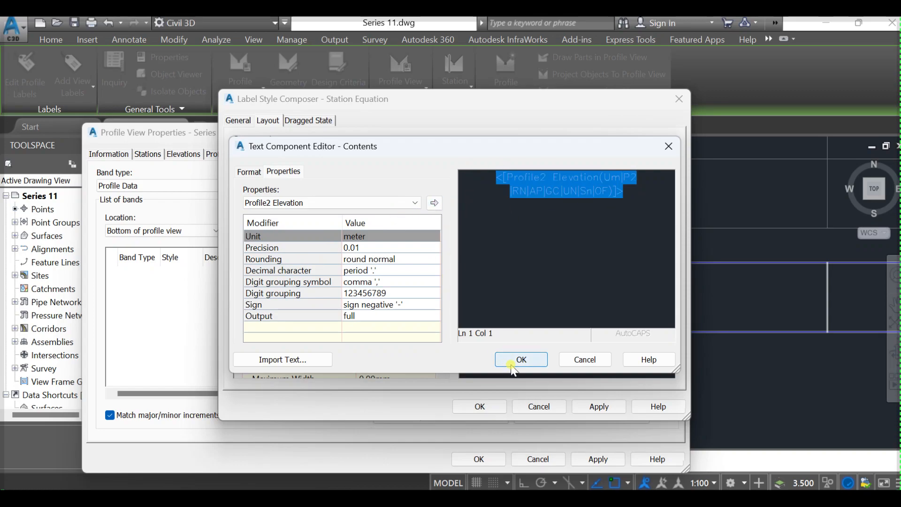
left_click(516, 360)
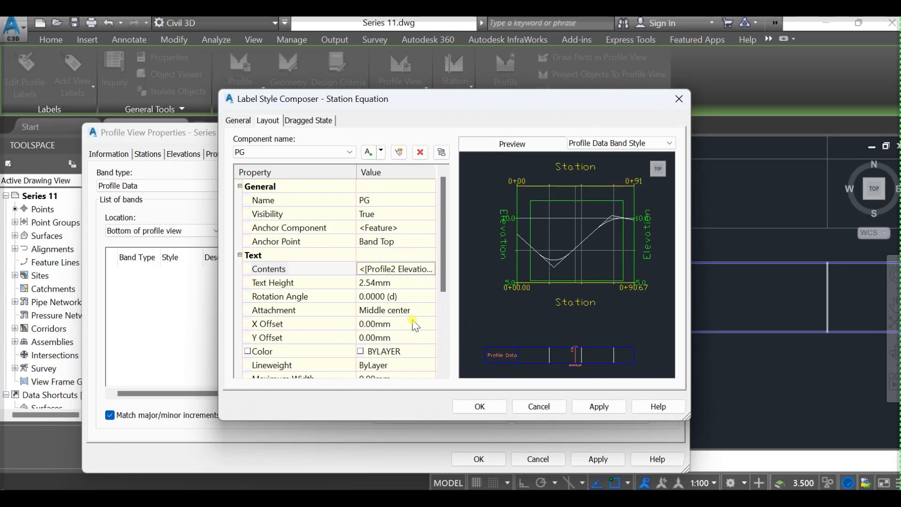
Set the PG component's rotation angle to 90 degrees and, after trying Bottom left, set its attachment to Bottom right.
left_click(415, 297)
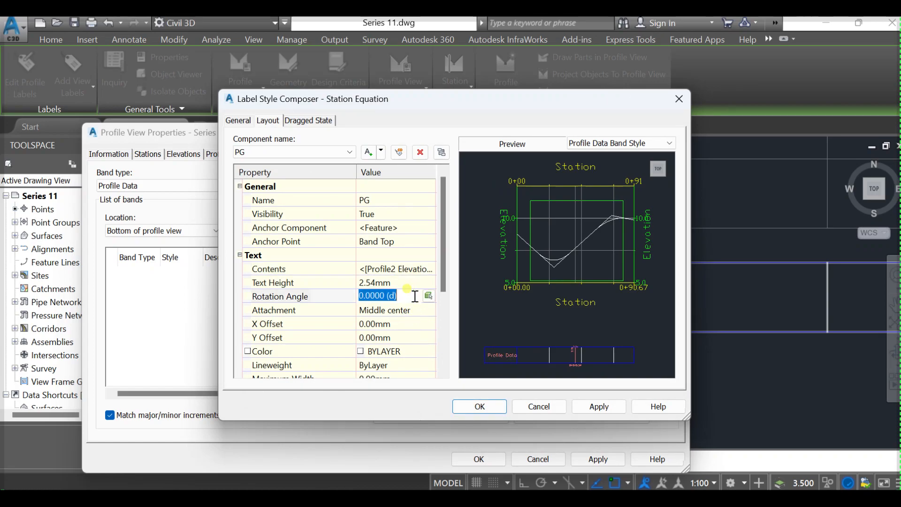
type("90")
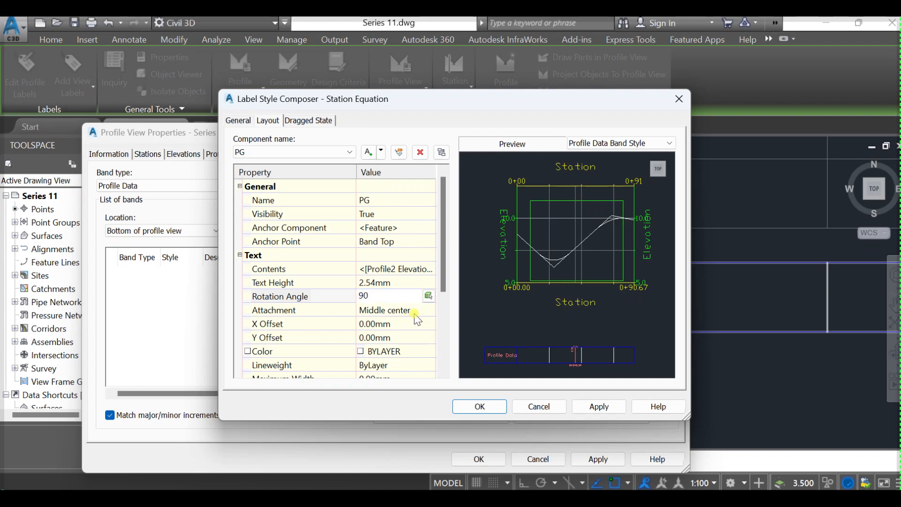
left_click(415, 311)
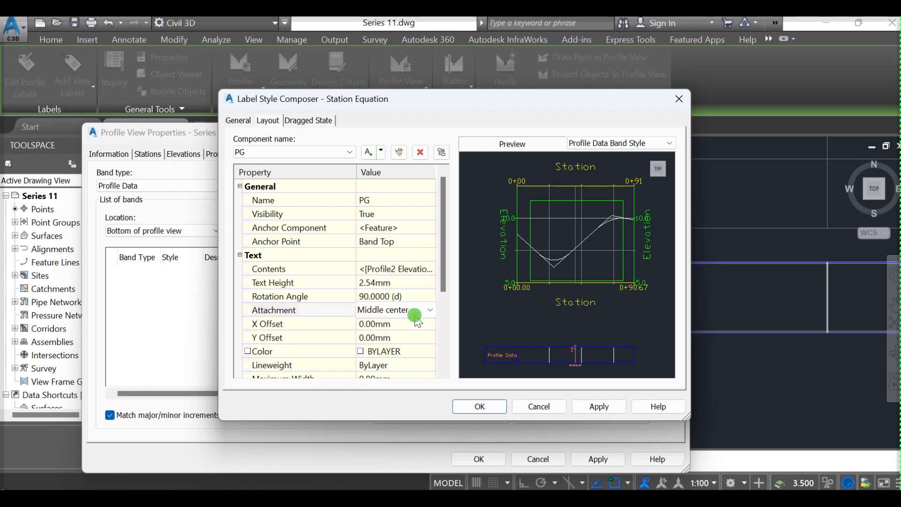
left_click(417, 310)
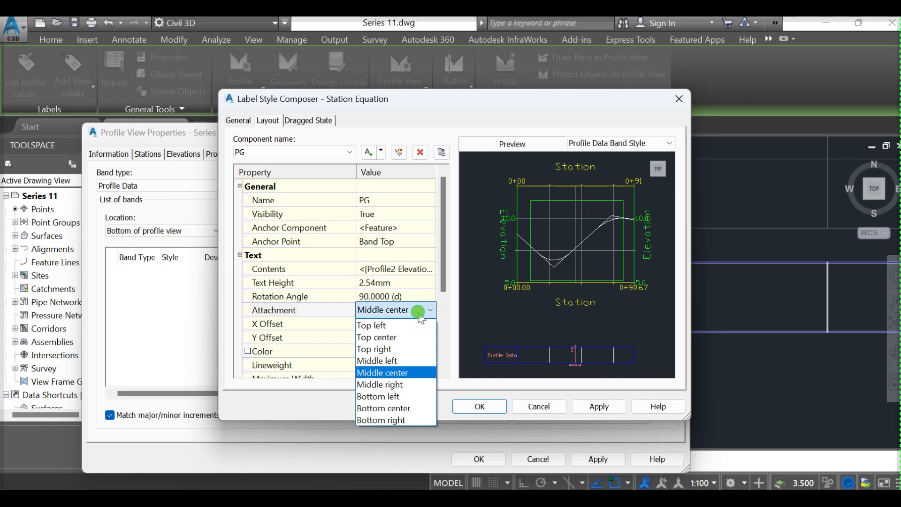
left_click(395, 397)
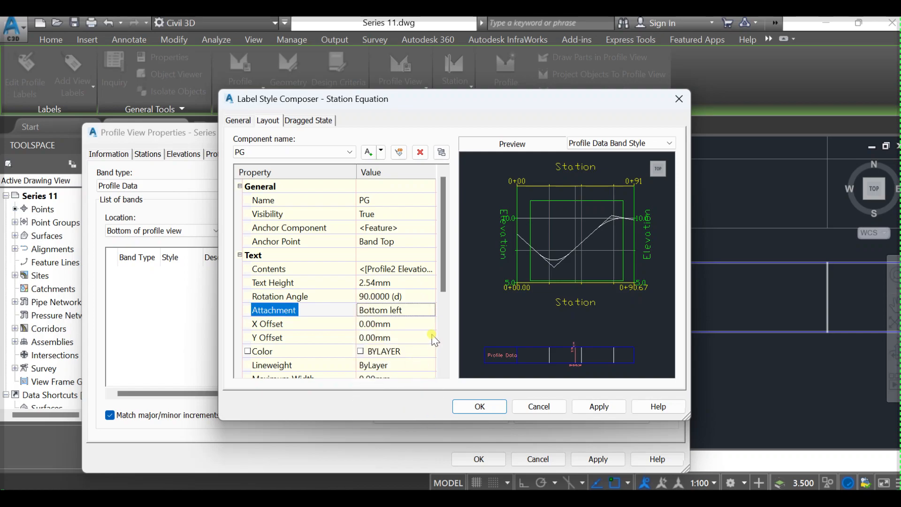
left_click(429, 310)
left_click(429, 309)
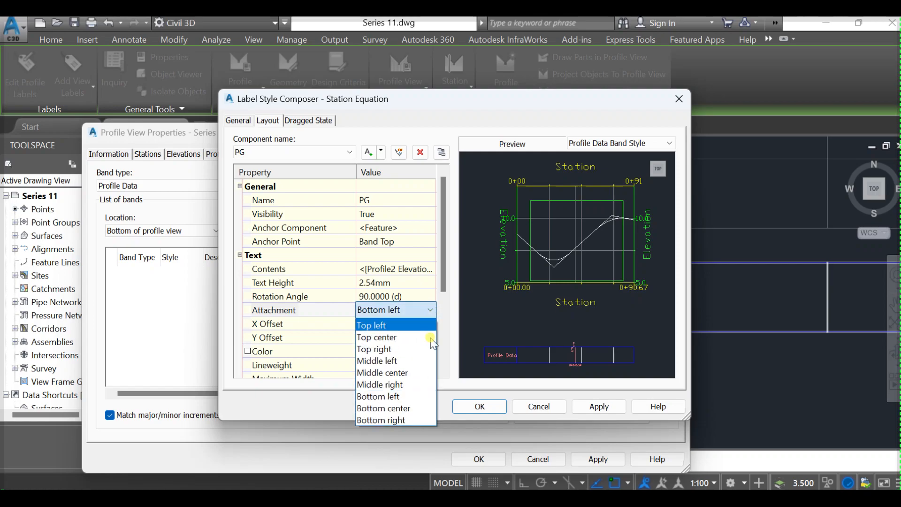
left_click(421, 420)
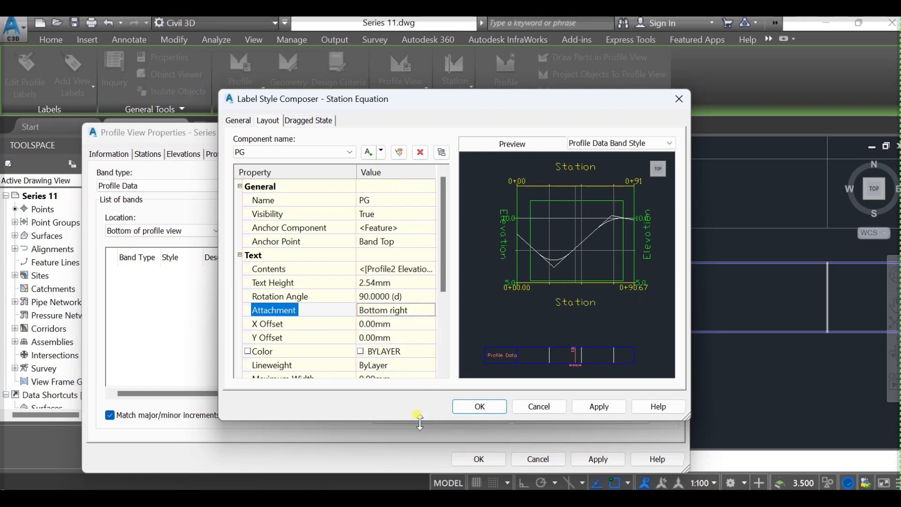
Try Bottom left and Bottom center as the PG component's attachment, and return it to Bottom right.
left_click(416, 313)
left_click(416, 314)
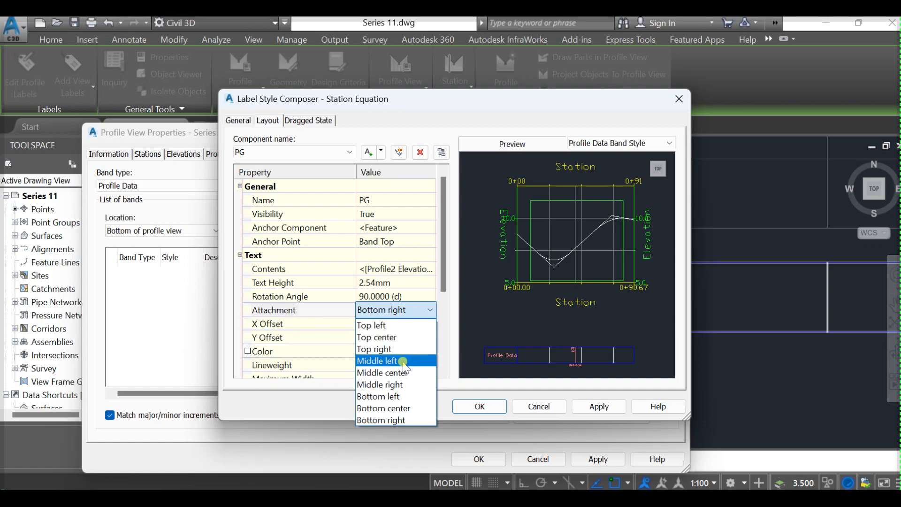
left_click(407, 397)
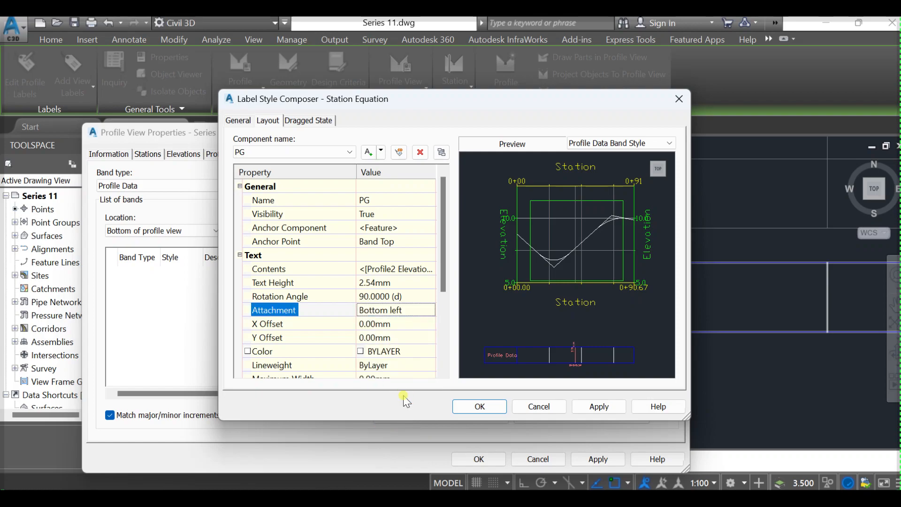
left_click(417, 308)
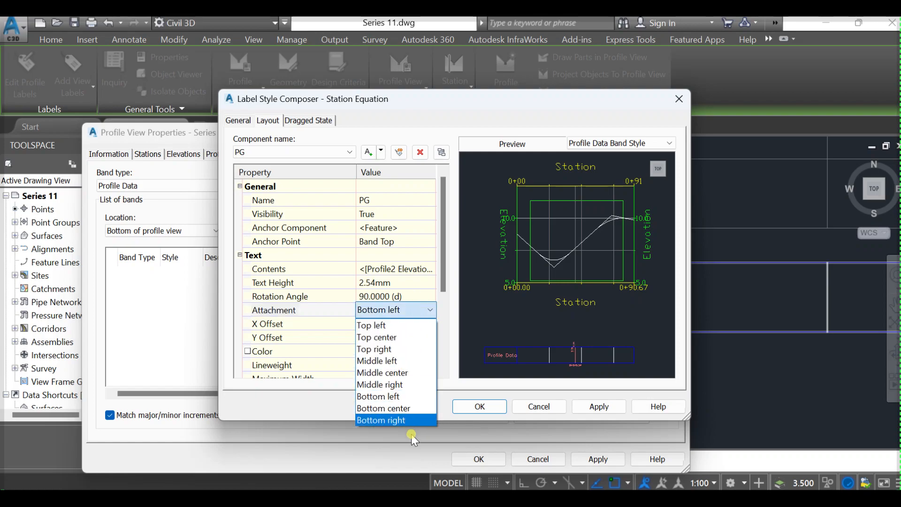
left_click(417, 408)
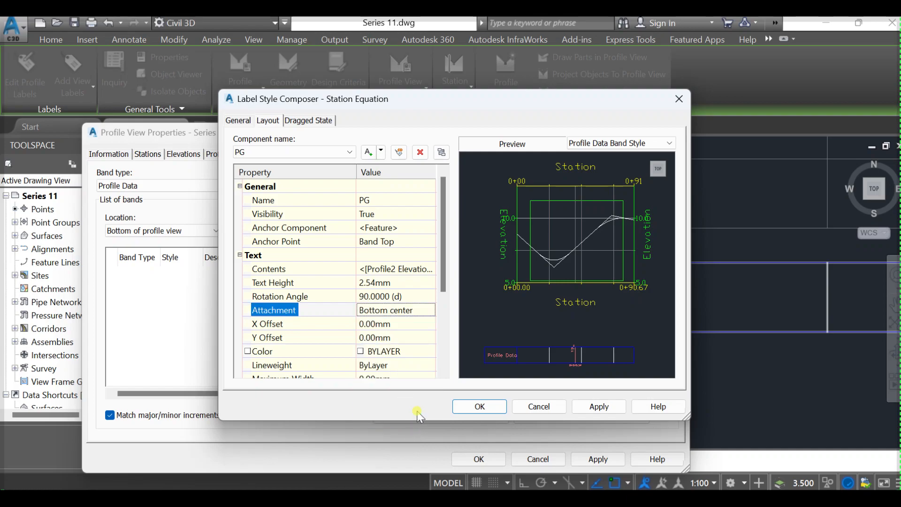
left_click(421, 313)
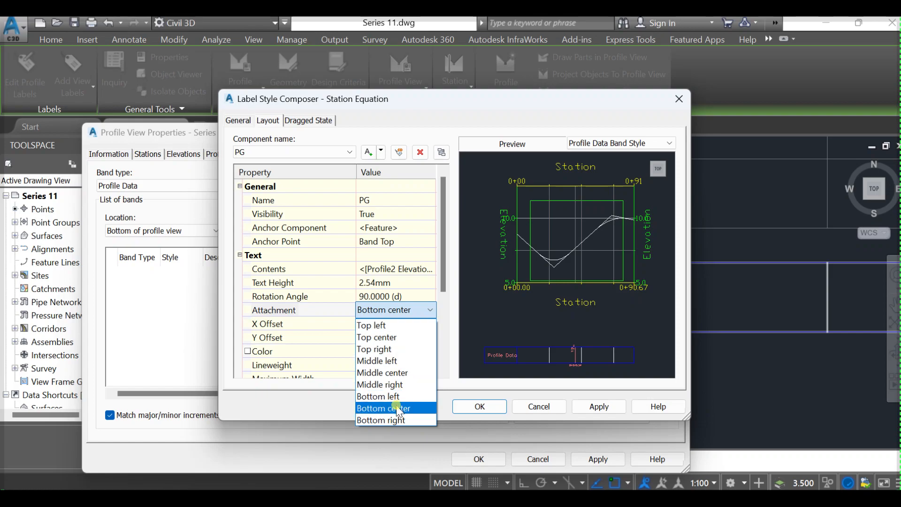
left_click(397, 397)
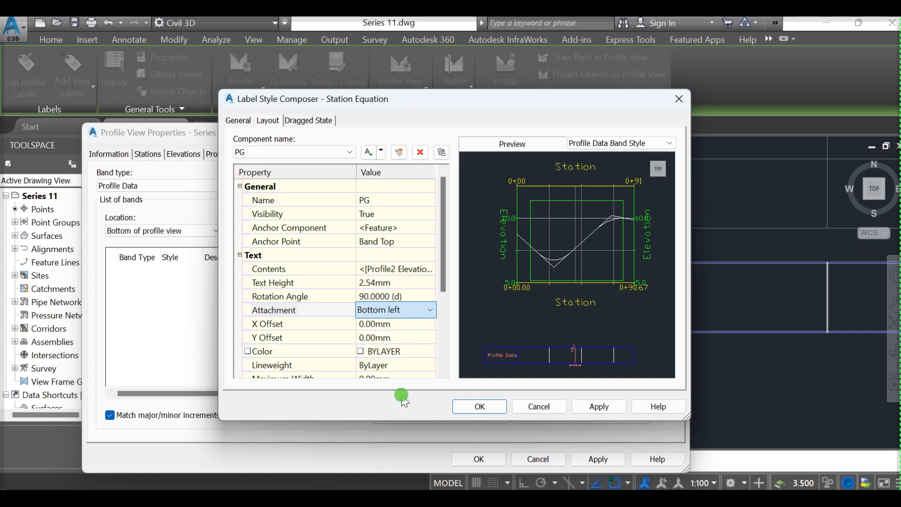
left_click(424, 312)
left_click(407, 421)
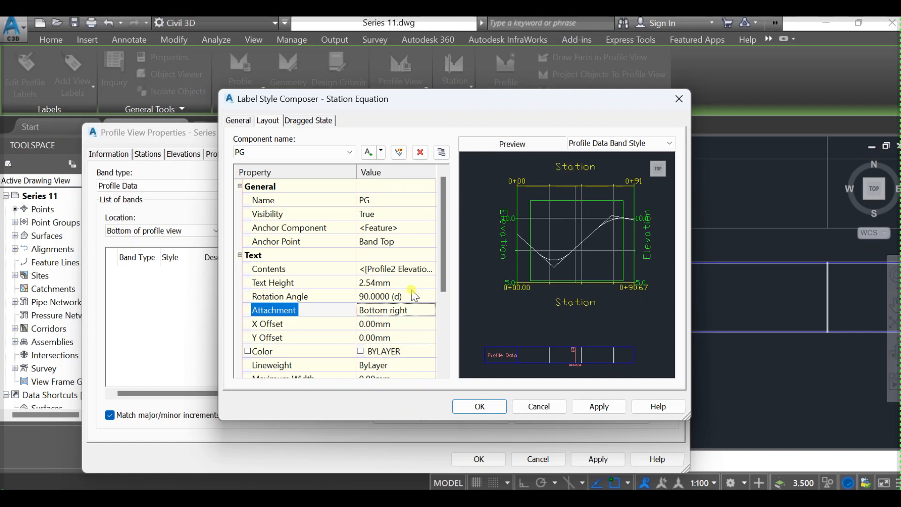
Try an X offset of 2.5 mm for the PG component, set it to 4.6 mm instead, and accept the label style.
left_click(396, 324)
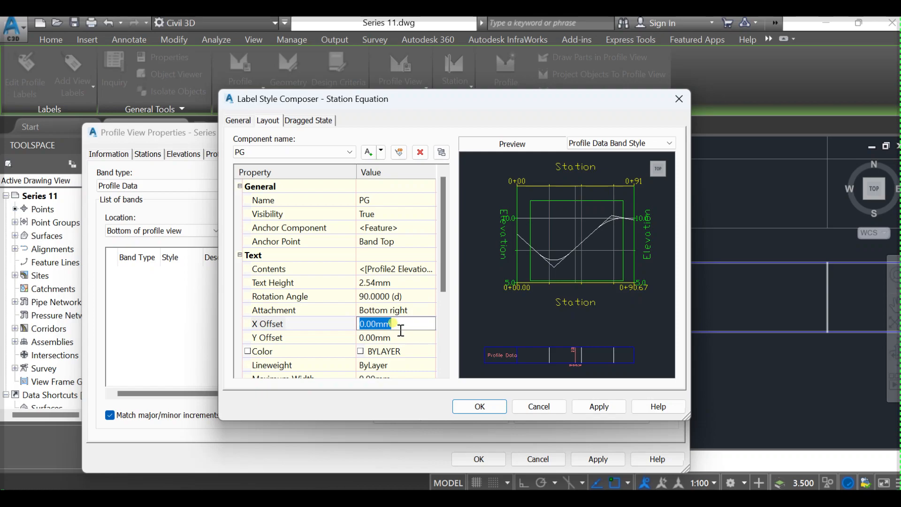
type("2.5")
left_click(388, 351)
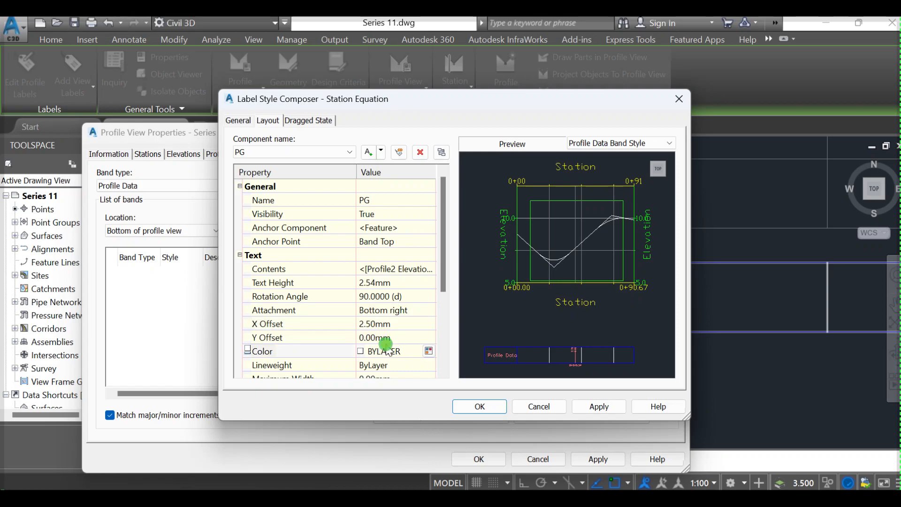
left_click(407, 323)
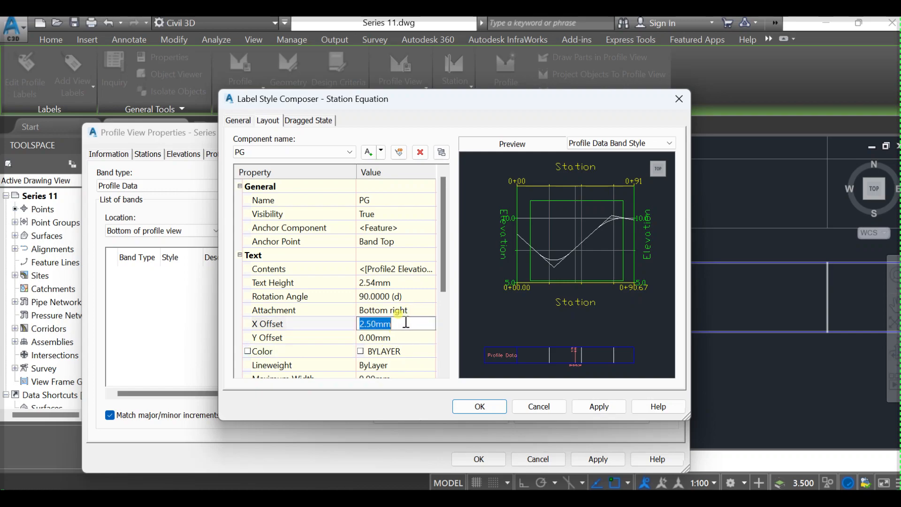
type("4.6")
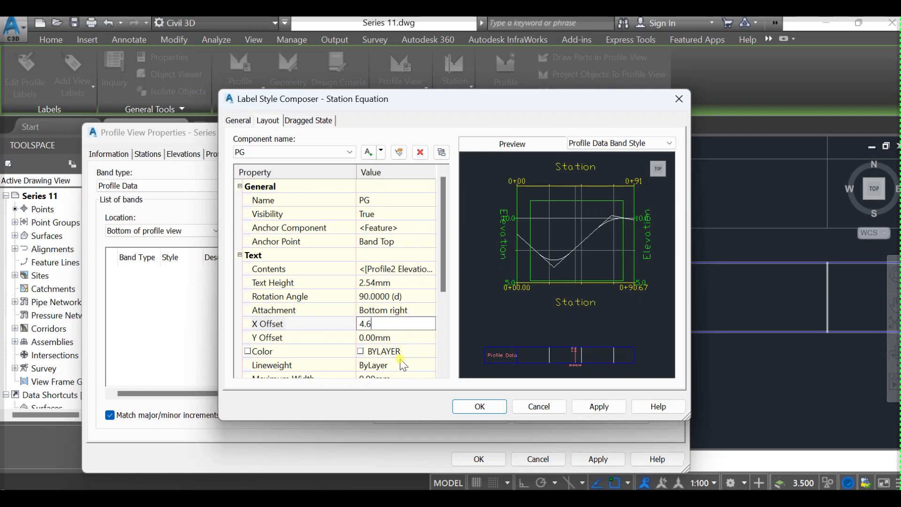
left_click(410, 338)
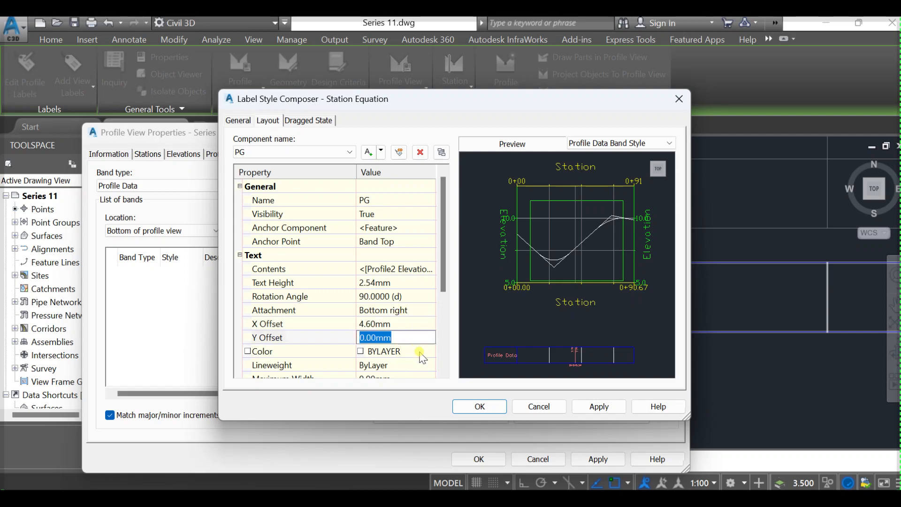
left_click(472, 407)
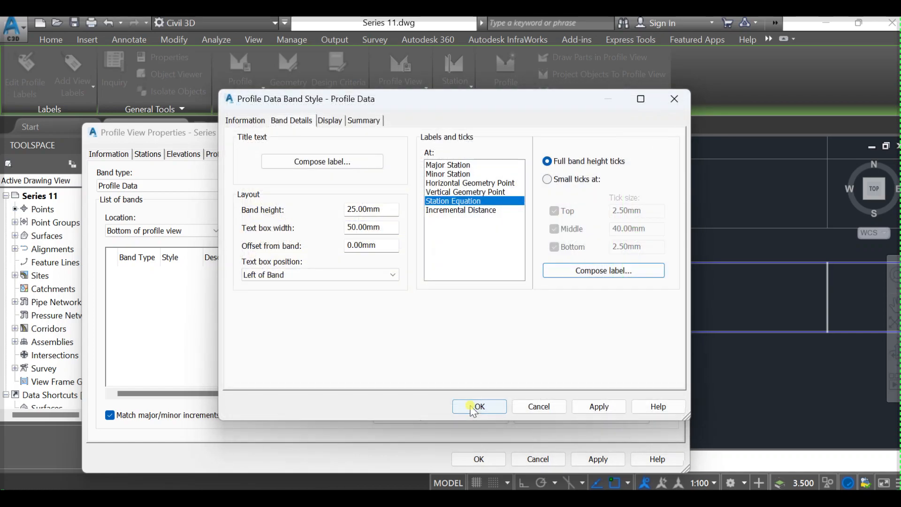
Accept the band style, add the Profile Data band with all profile geometry points at the bottom of the profile view, and apply the properties.
left_click(473, 407)
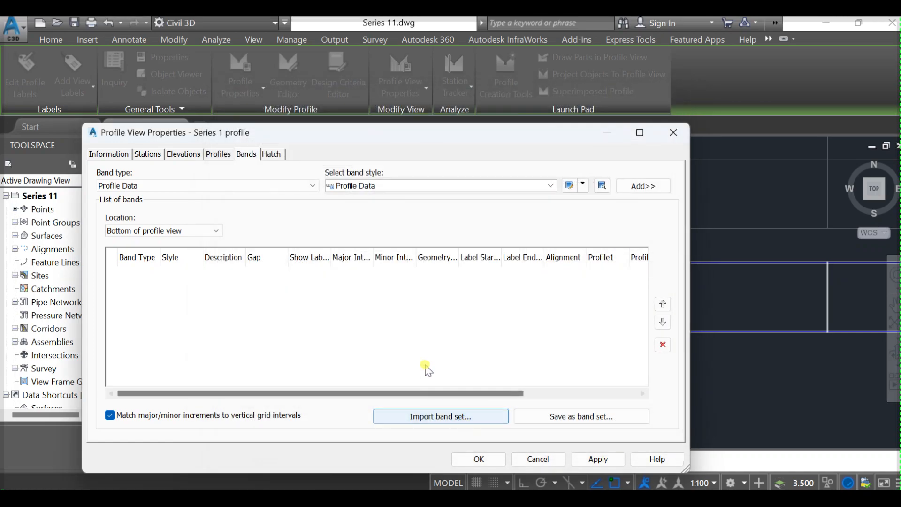
left_click(644, 186)
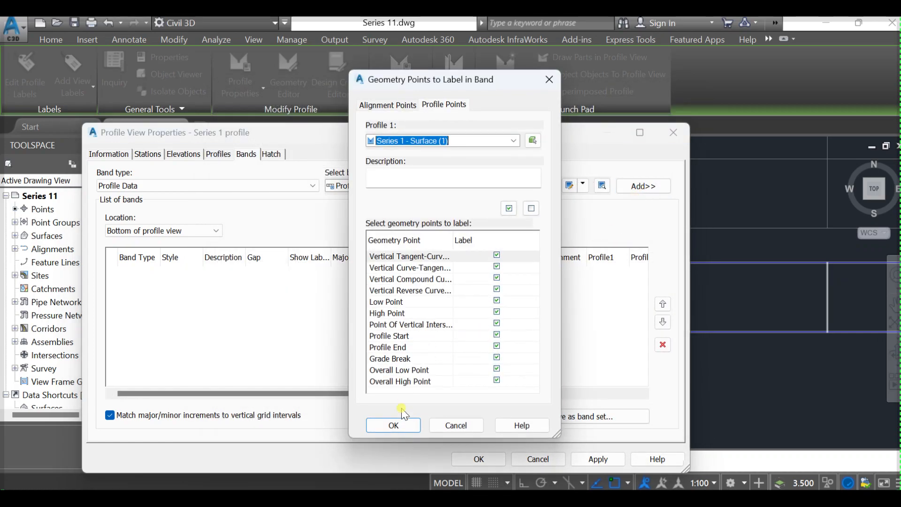
left_click(406, 432)
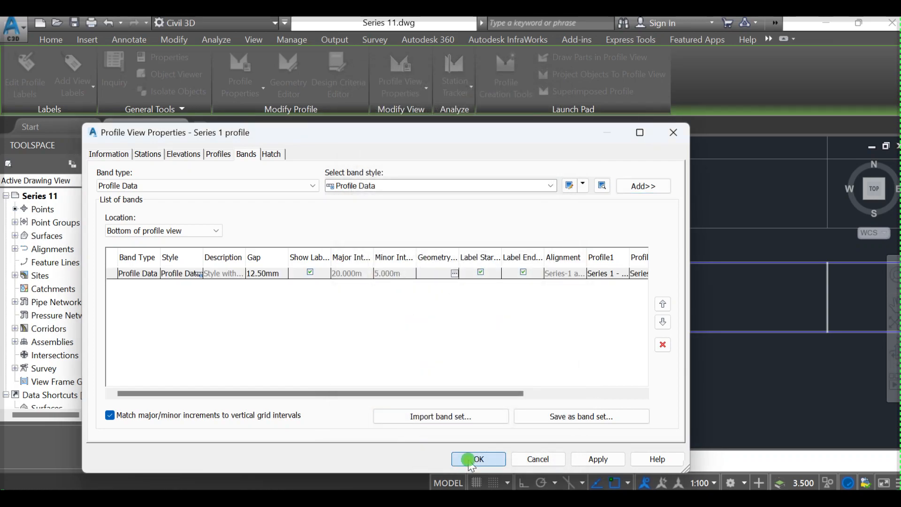
left_click(477, 459)
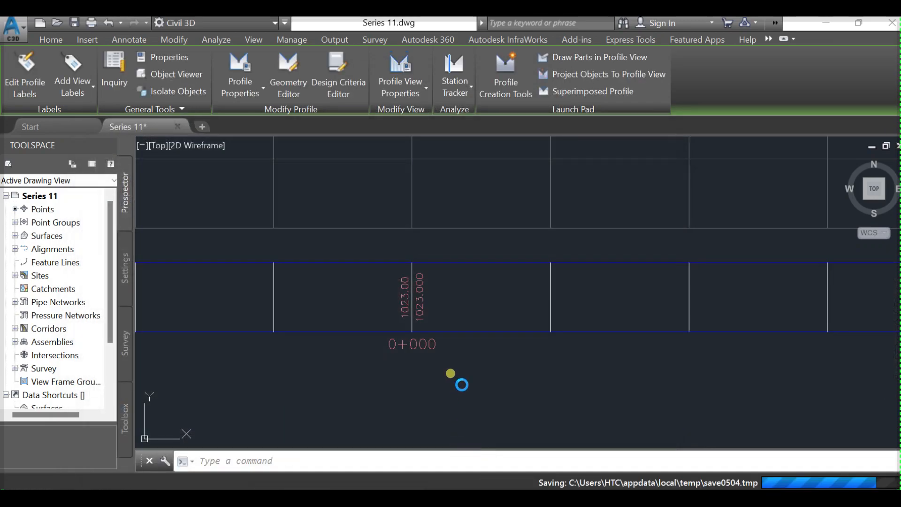
key("Escape")
Set Profile2 of the profile view's Profile Data band to Series 1 Design Profile and accept the profile view properties.
scroll(487, 342, "down", 3)
mouse_move(437, 361)
middle_mouse_down()
mouse_move(399, 358)
mouse_move(340, 314)
middle_mouse_up()
middle_click_drag(558, 311, 506, 322)
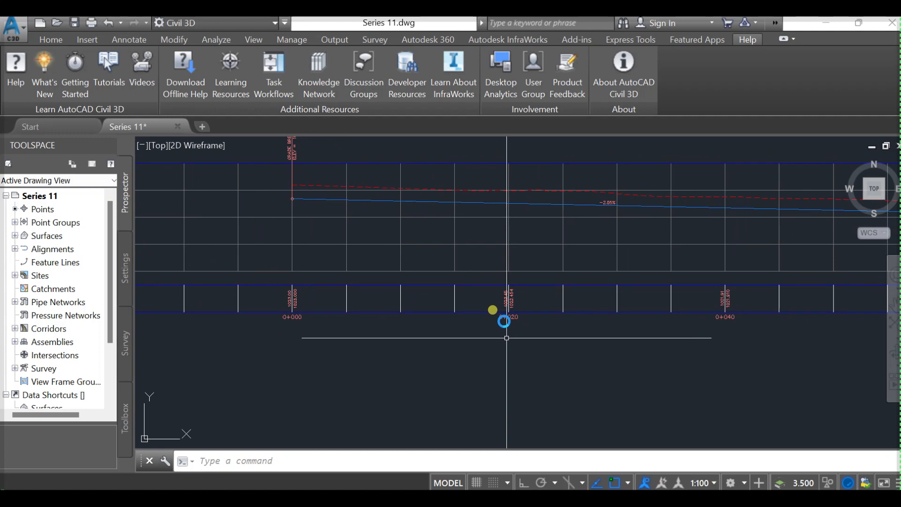
scroll(507, 338, "down", 2)
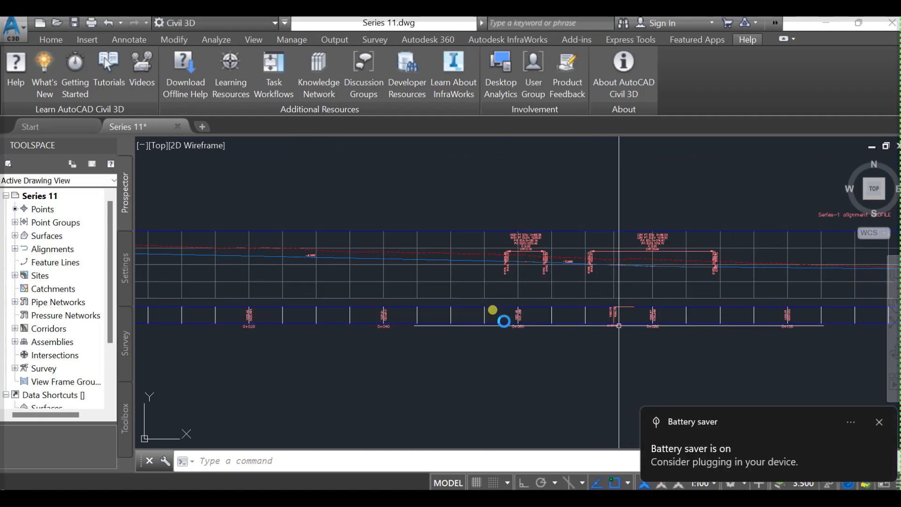
scroll(619, 313, "up", 5)
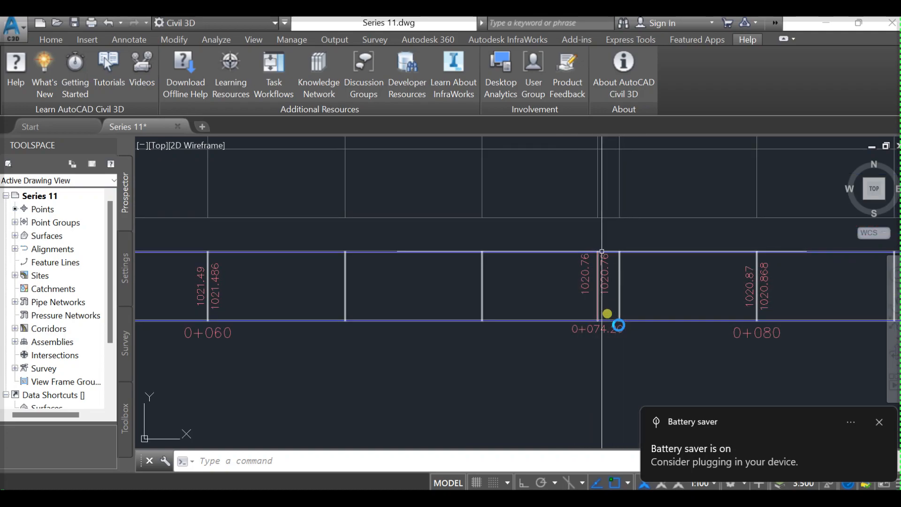
mouse_move(616, 320)
middle_mouse_down()
mouse_move(623, 322)
mouse_move(522, 310)
middle_mouse_up()
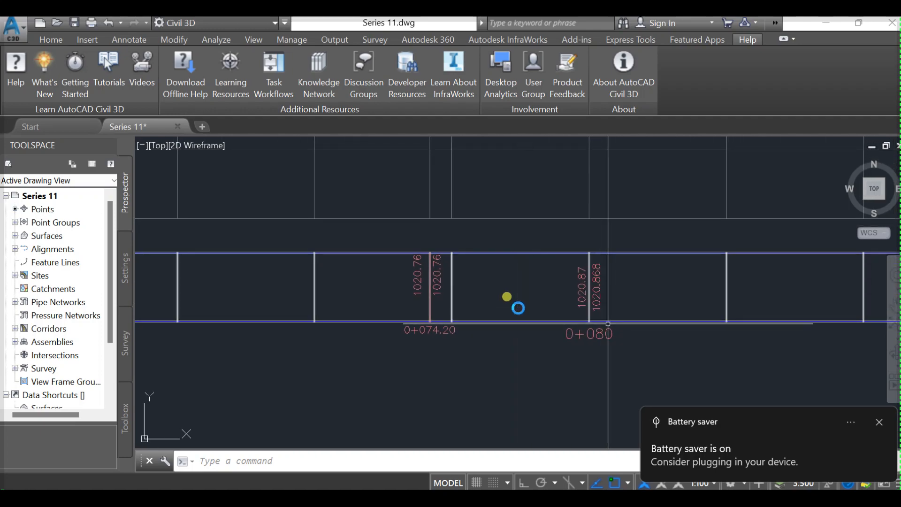
left_click(458, 254)
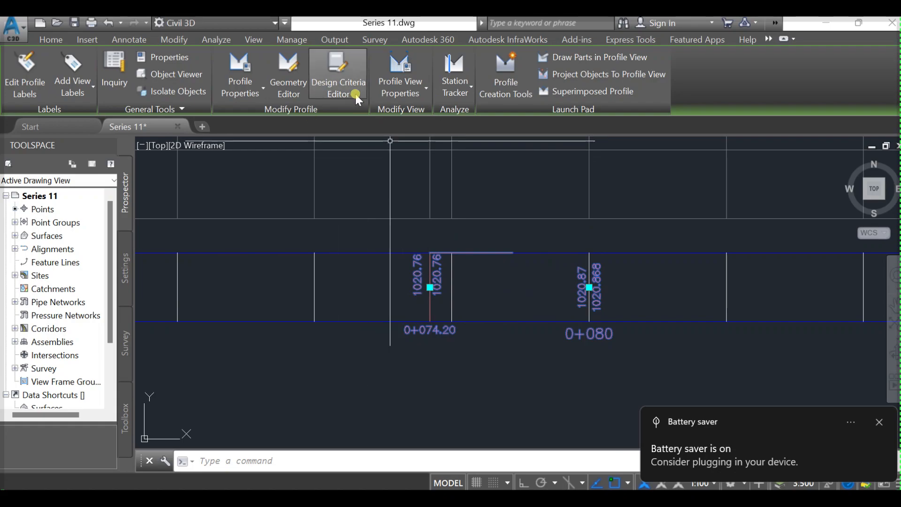
left_click(382, 71)
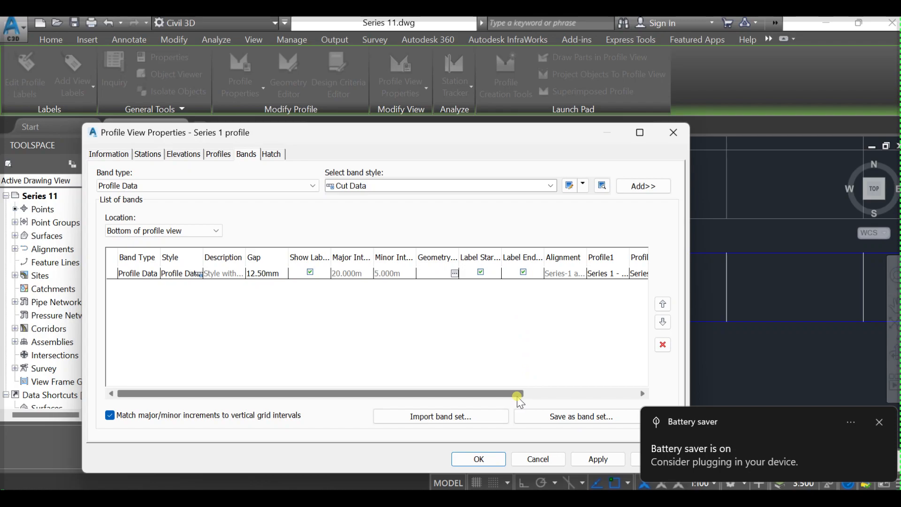
left_click_drag(479, 393, 543, 412)
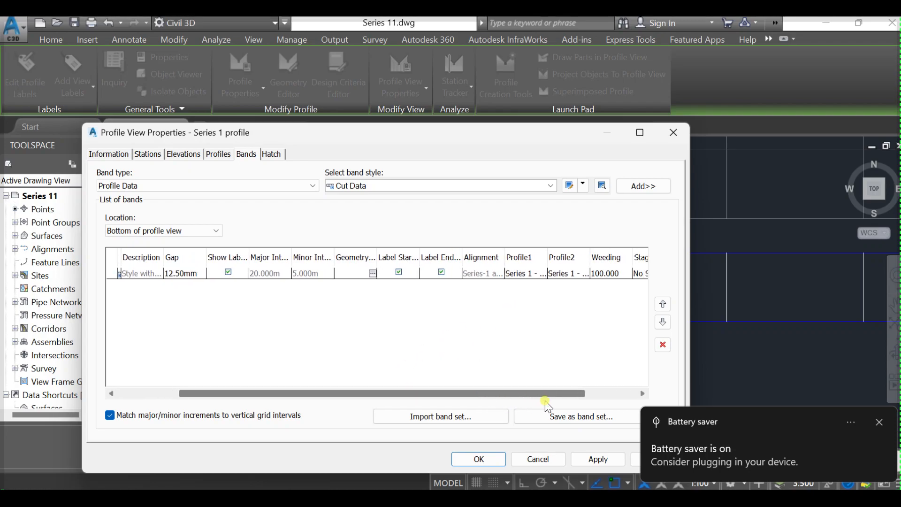
left_click(567, 273)
left_click(570, 274)
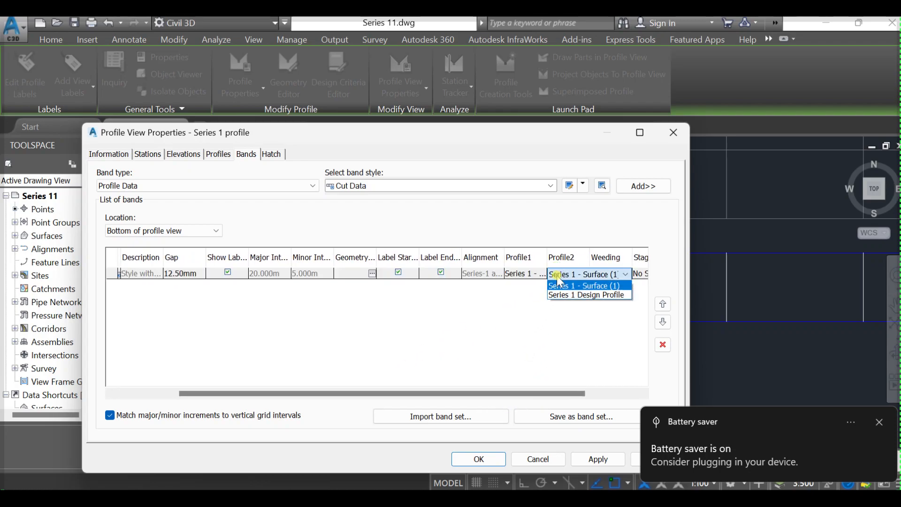
left_click(572, 295)
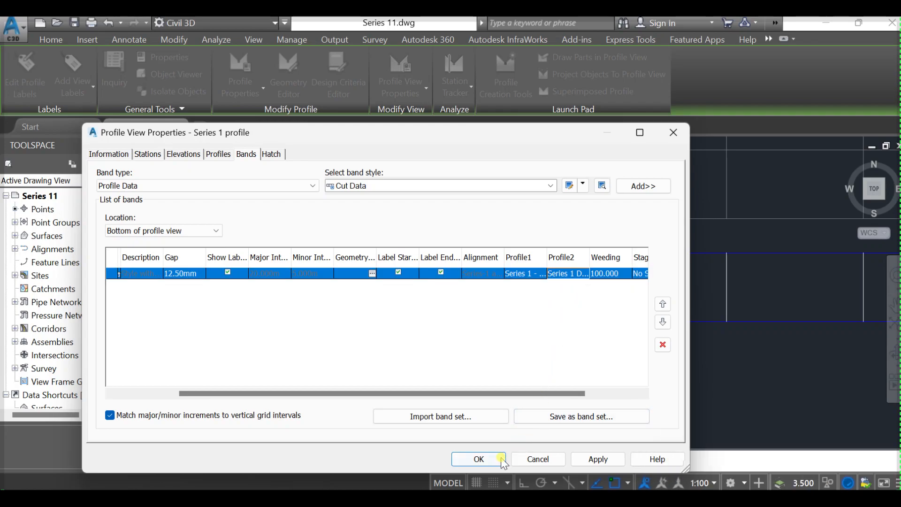
left_click(497, 458)
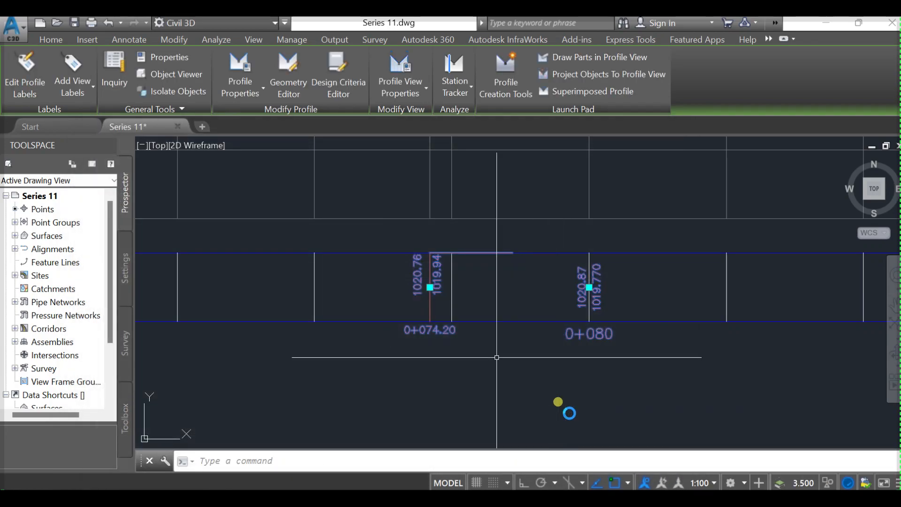
Examine the Profile Data band's station and elevation labels at the station equation and along the profile view from its start.
middle_click_drag(432, 290, 436, 327)
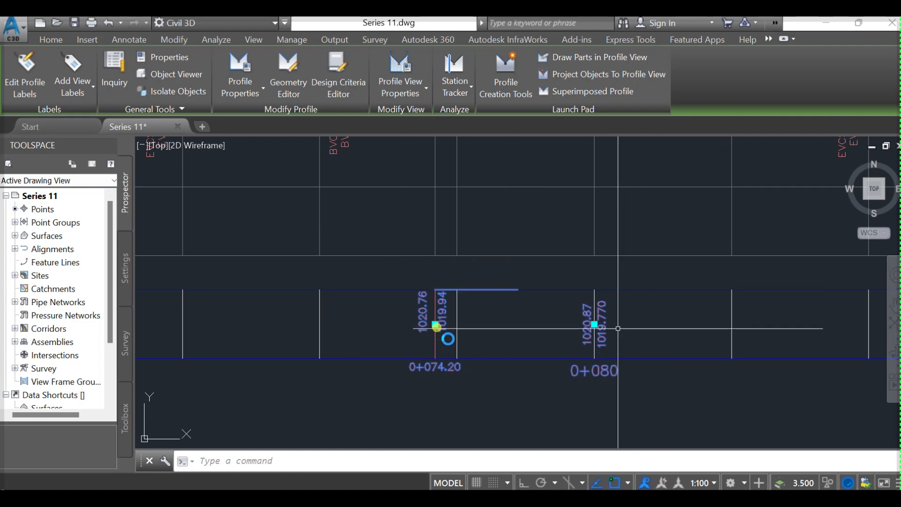
scroll(616, 331, "down", 2)
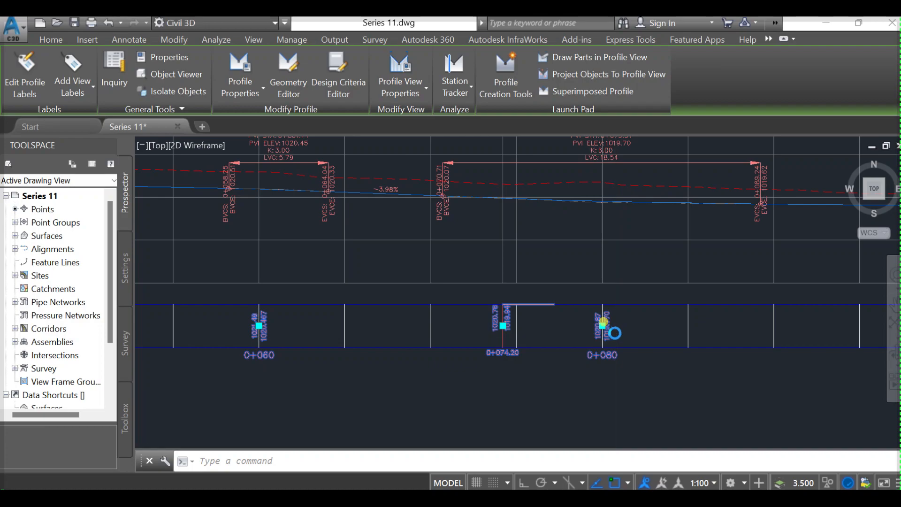
scroll(615, 331, "down", 6)
scroll(437, 344, "up", 8)
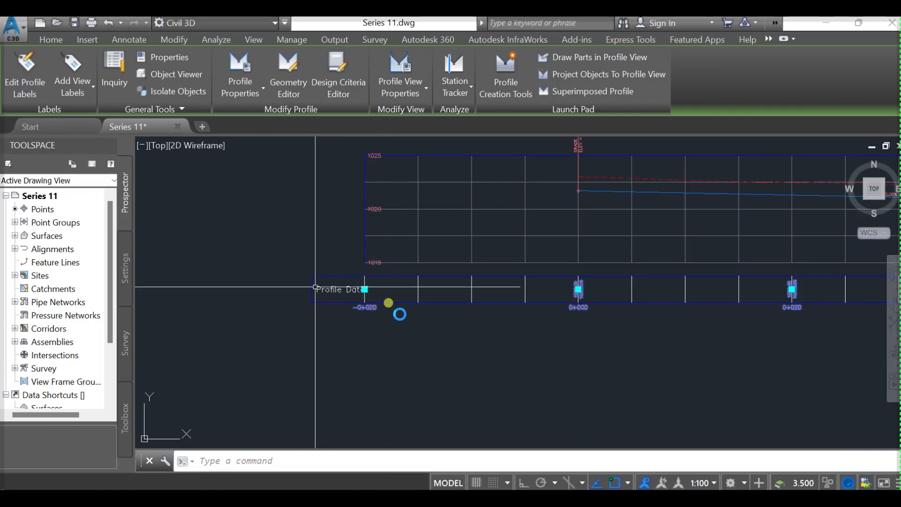
scroll(352, 314, "down", 4)
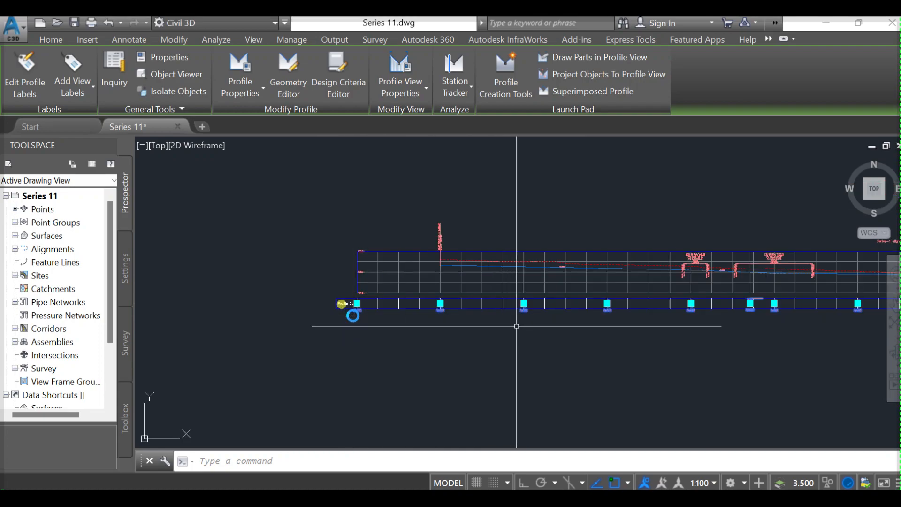
scroll(359, 310, "up", 4)
scroll(342, 318, "down", 3)
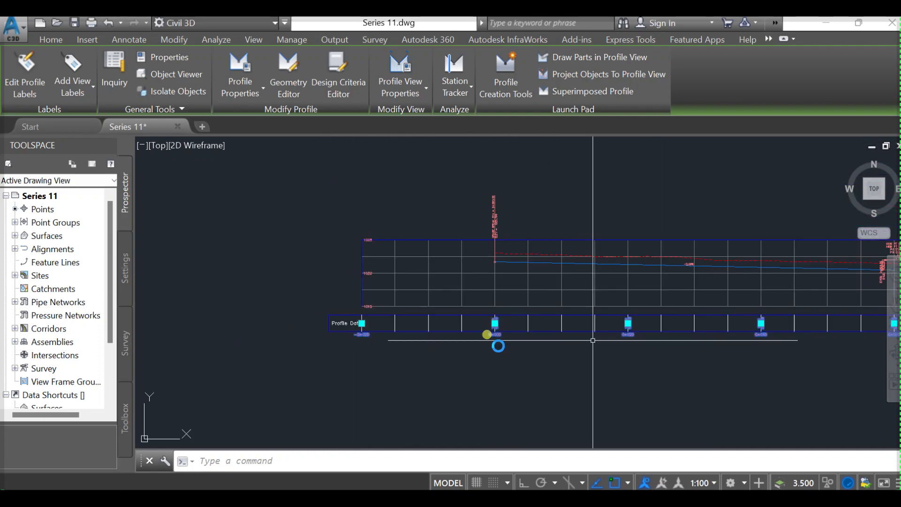
middle_click_drag(592, 341, 424, 329)
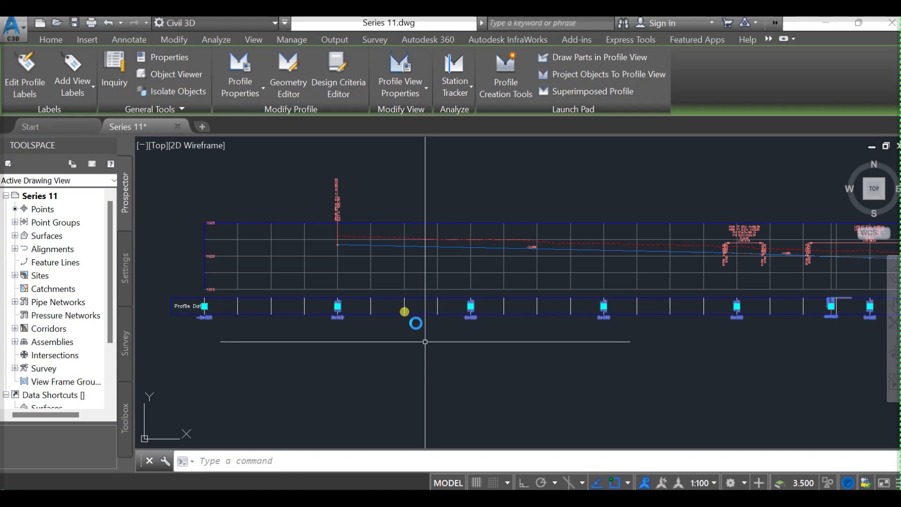